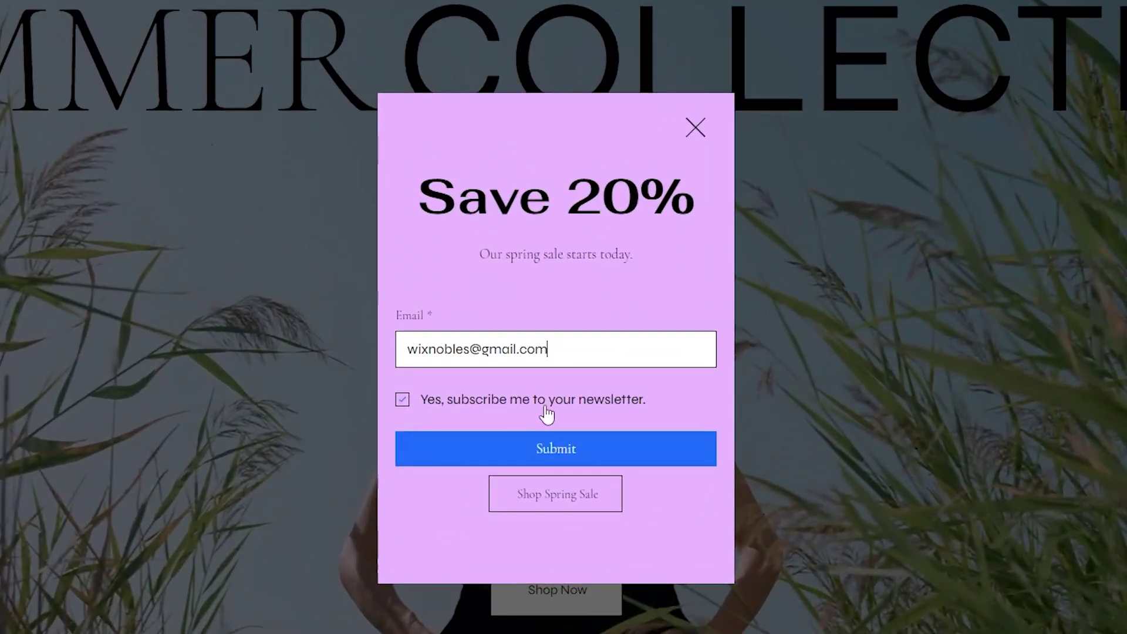
# Submit the Save 20% popup form, and switch to Gmail to open the coupon email and highlight its code SPRING20
pyautogui.click(572, 449)
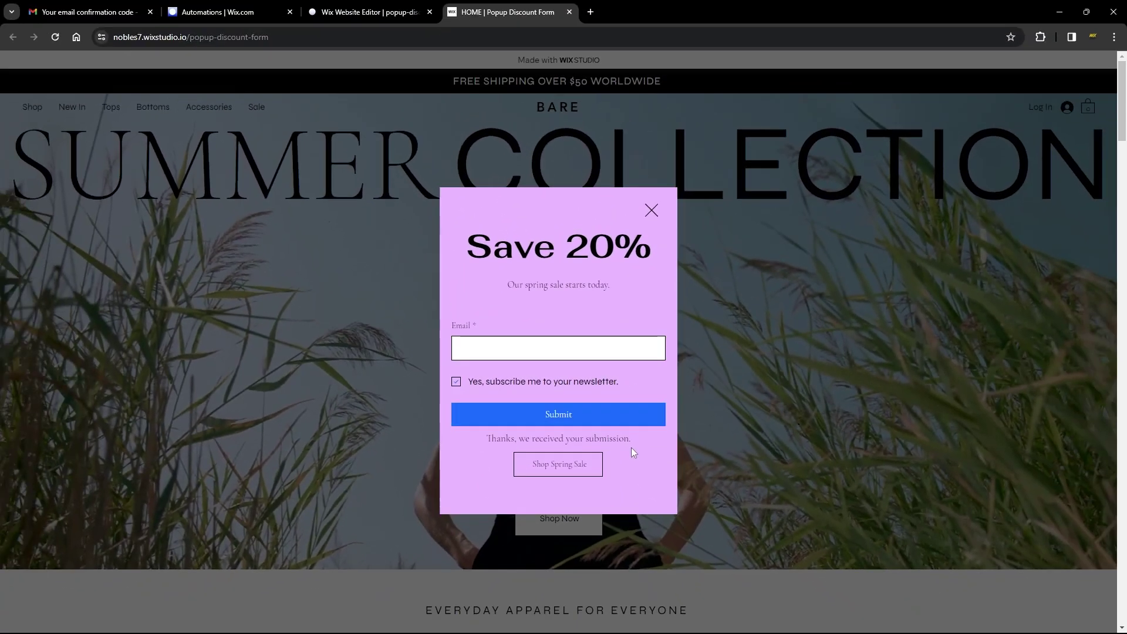
pyautogui.click(88, 12)
pyautogui.click(355, 188)
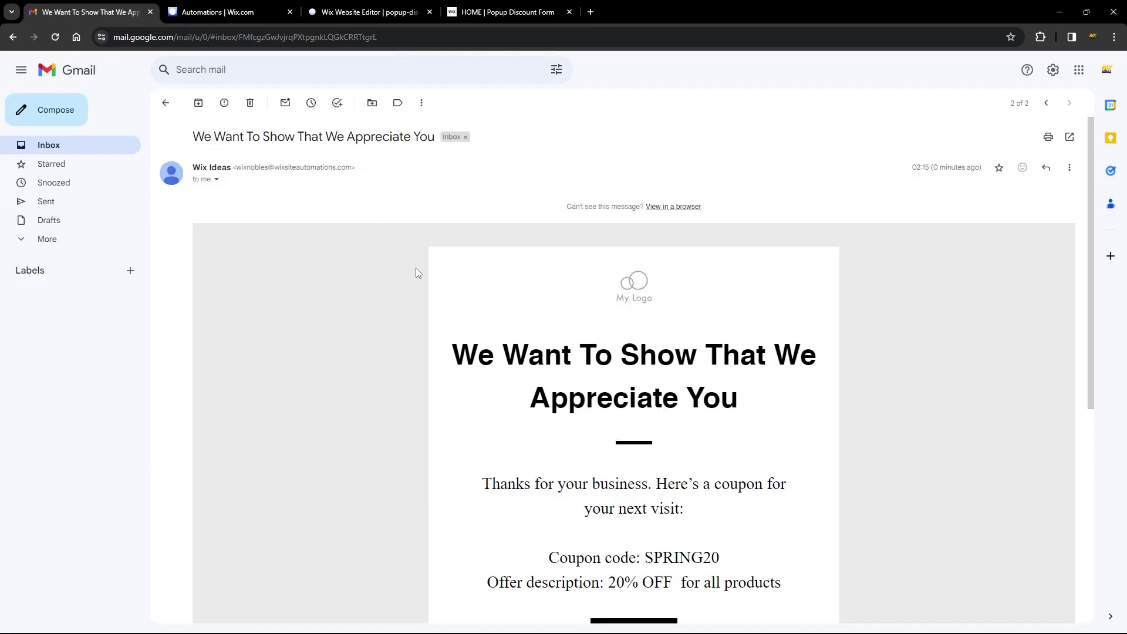
pyautogui.scroll(-4, 423, 317)
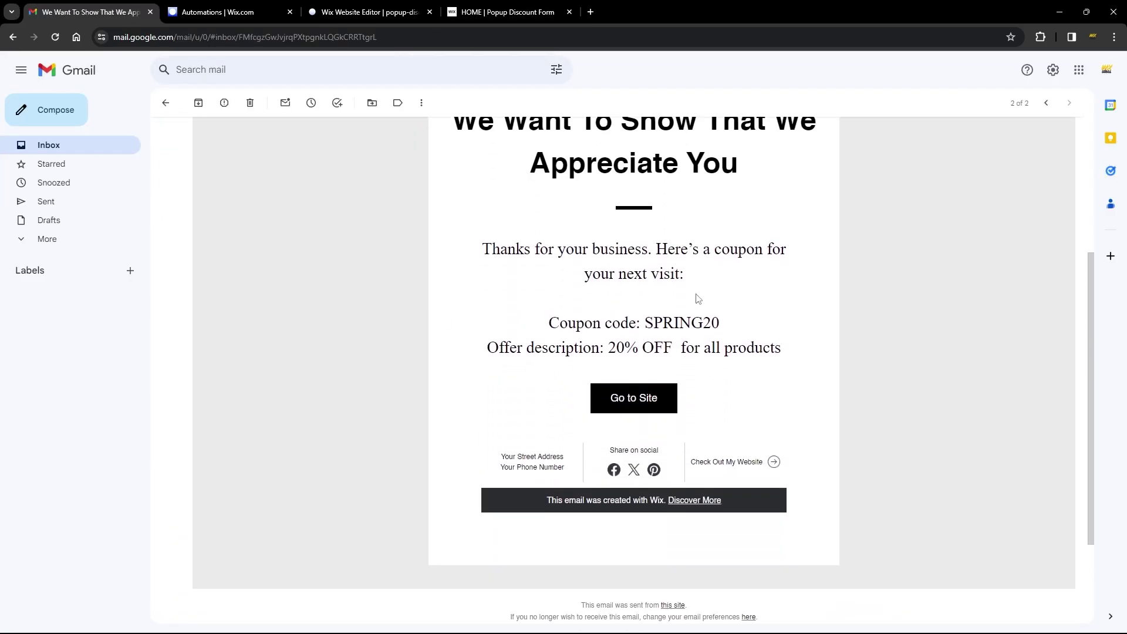
pyautogui.moveTo(646, 325); pyautogui.dragTo(720, 325)
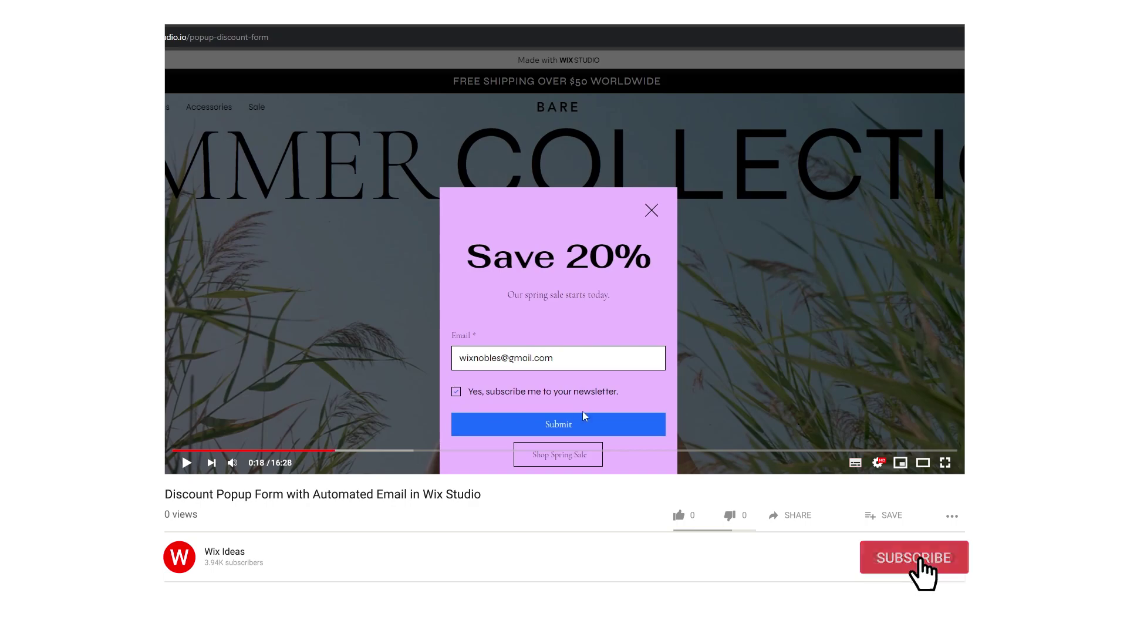
pyautogui.click(583, 414)
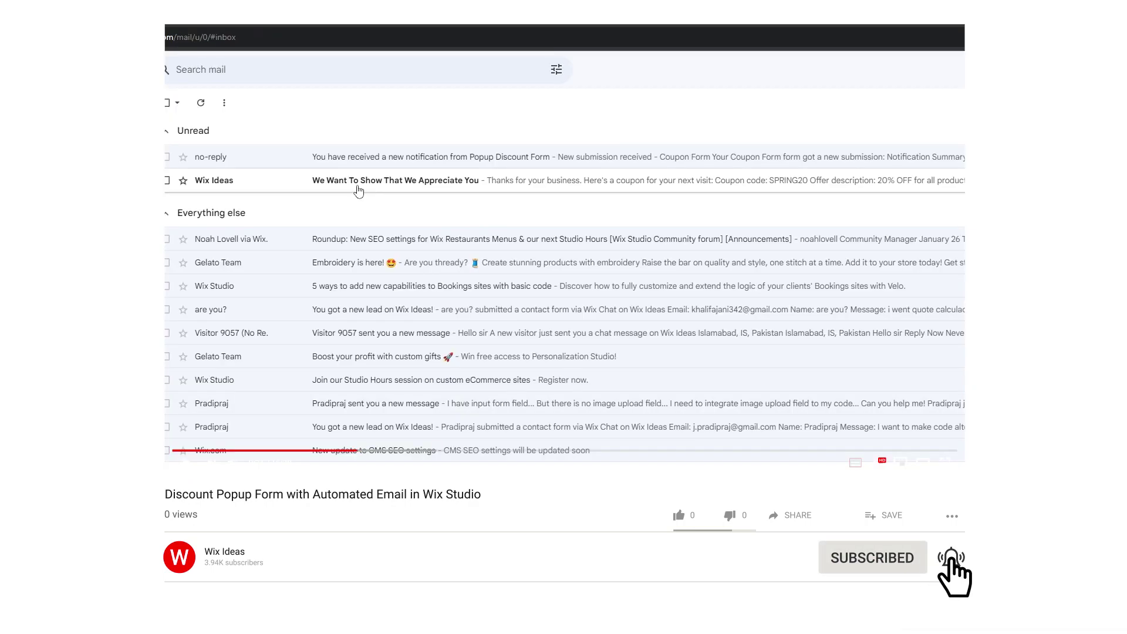
pyautogui.click(357, 186)
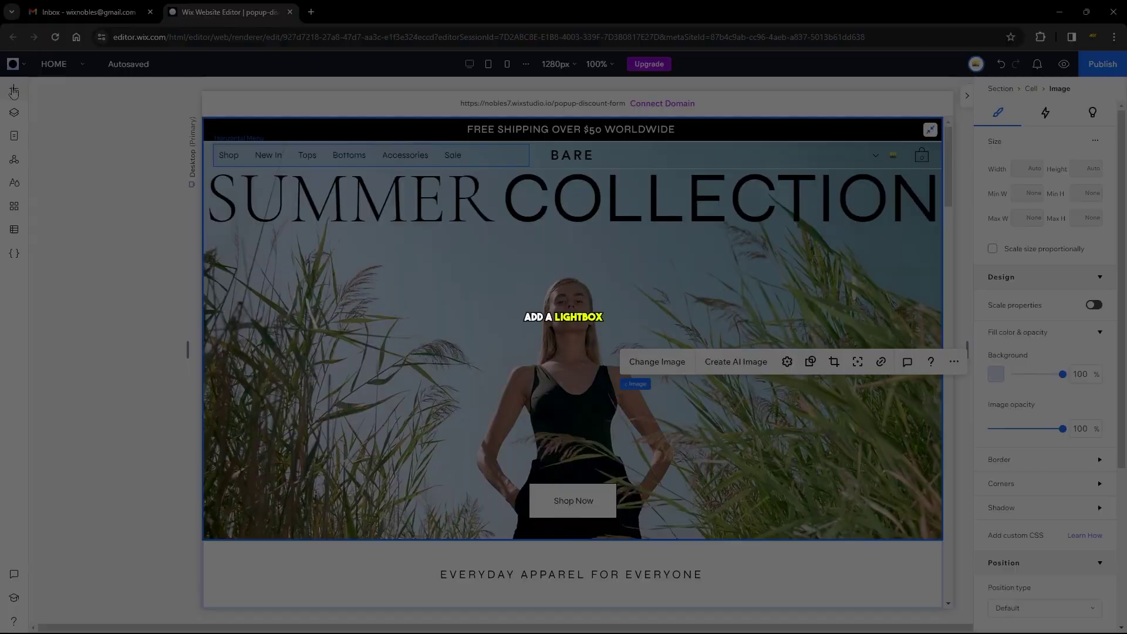
# Add the purple "Save 20%" lightbox template to the site
pyautogui.click(13, 89)
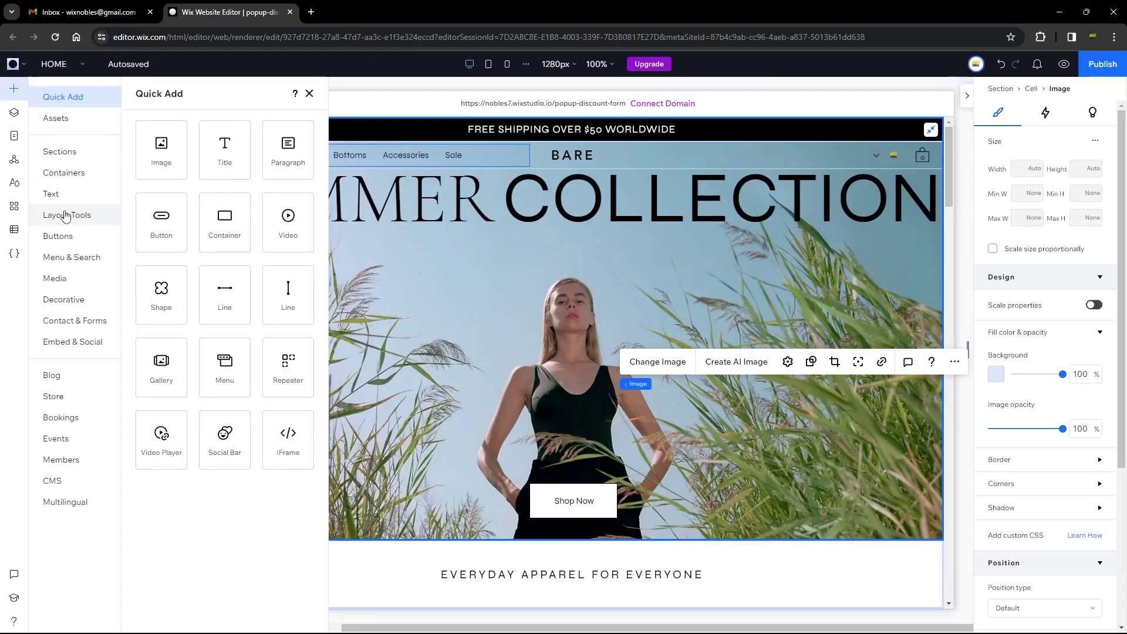
pyautogui.click(66, 215)
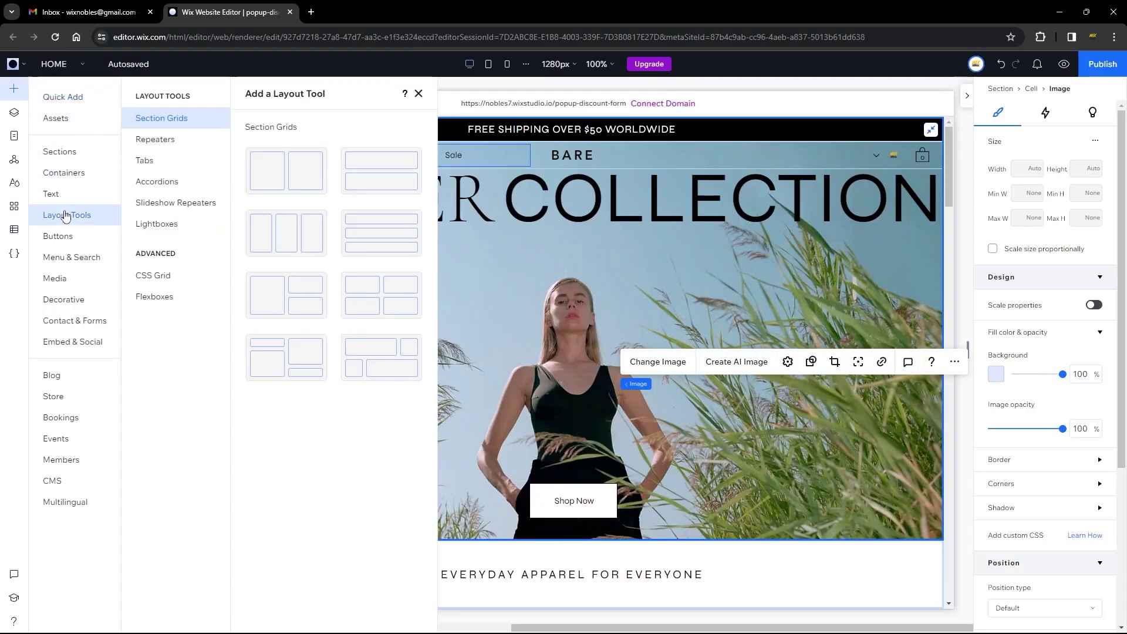
pyautogui.click(156, 227)
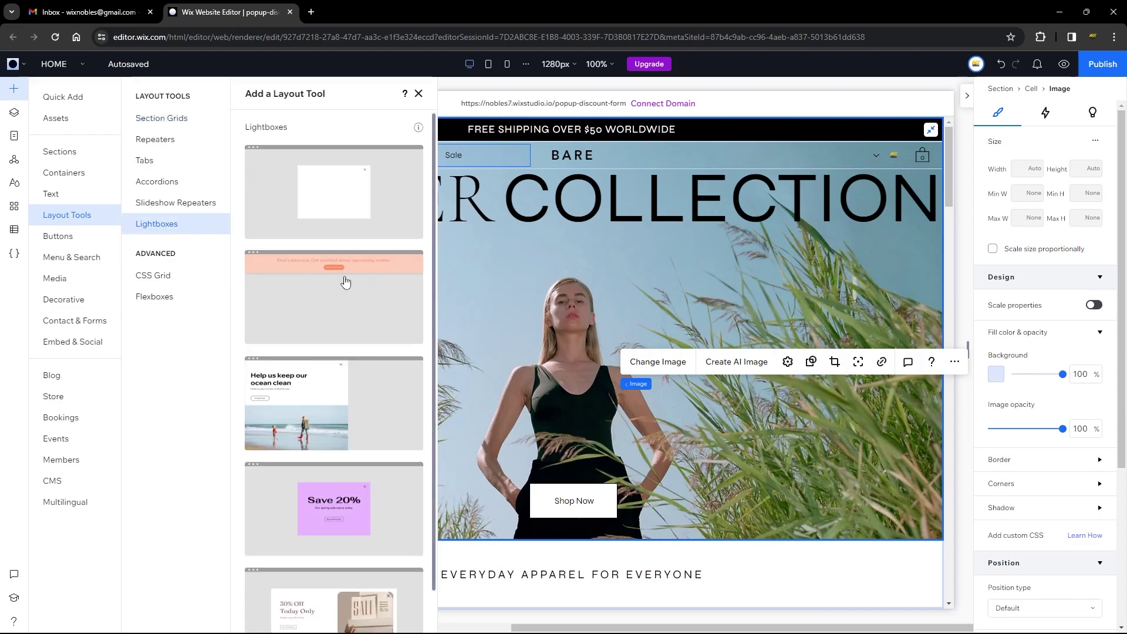
pyautogui.scroll(-3, 352, 318)
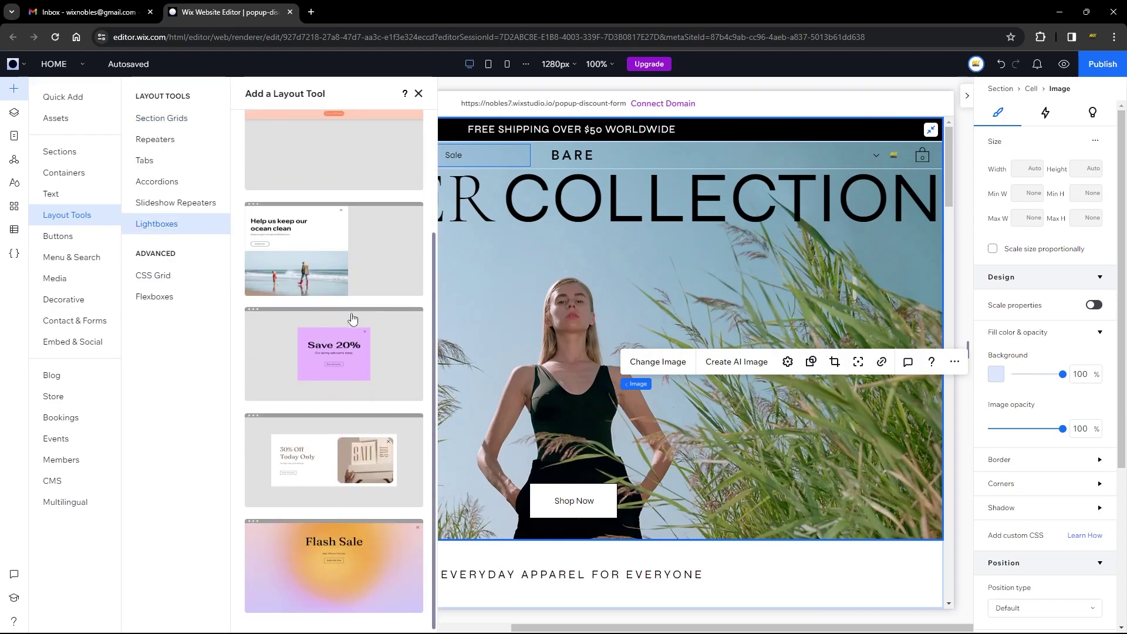
pyautogui.click(332, 357)
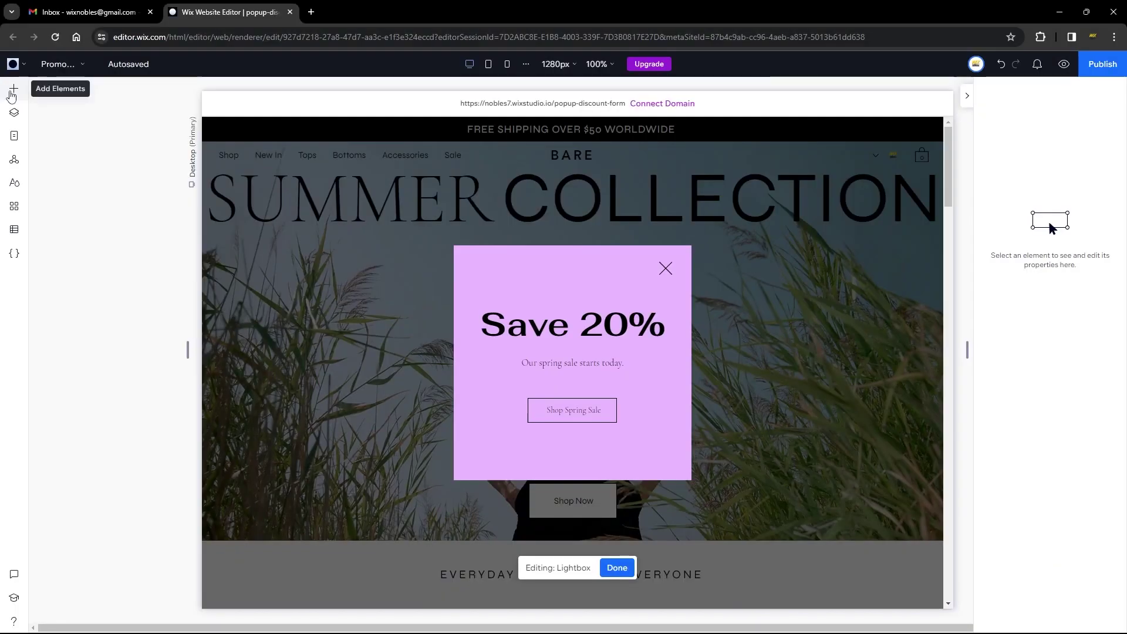
# Add the plain newsletter subscribe form above the lightbox's Shop Spring Sale button, and narrow it to about 364 px
pyautogui.click(13, 90)
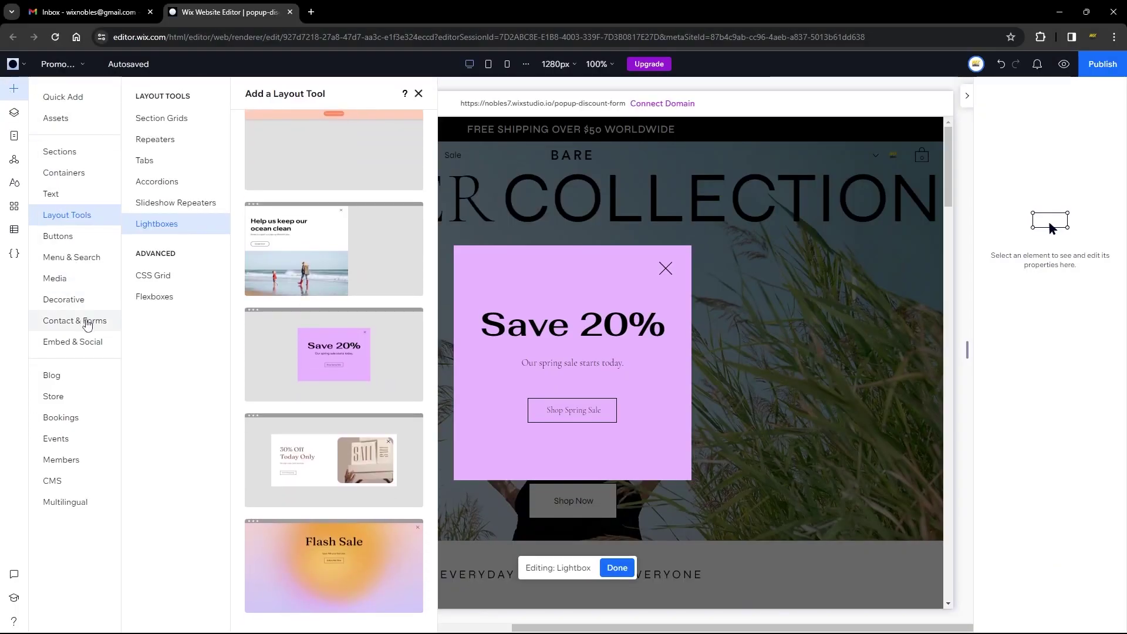
pyautogui.click(87, 325)
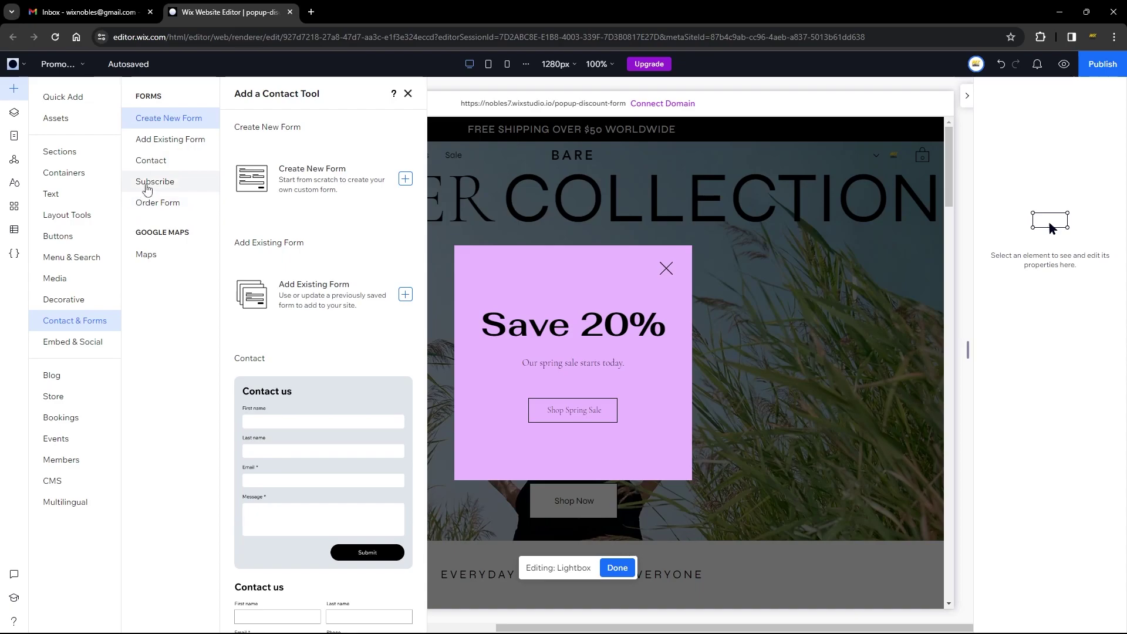
pyautogui.click(147, 189)
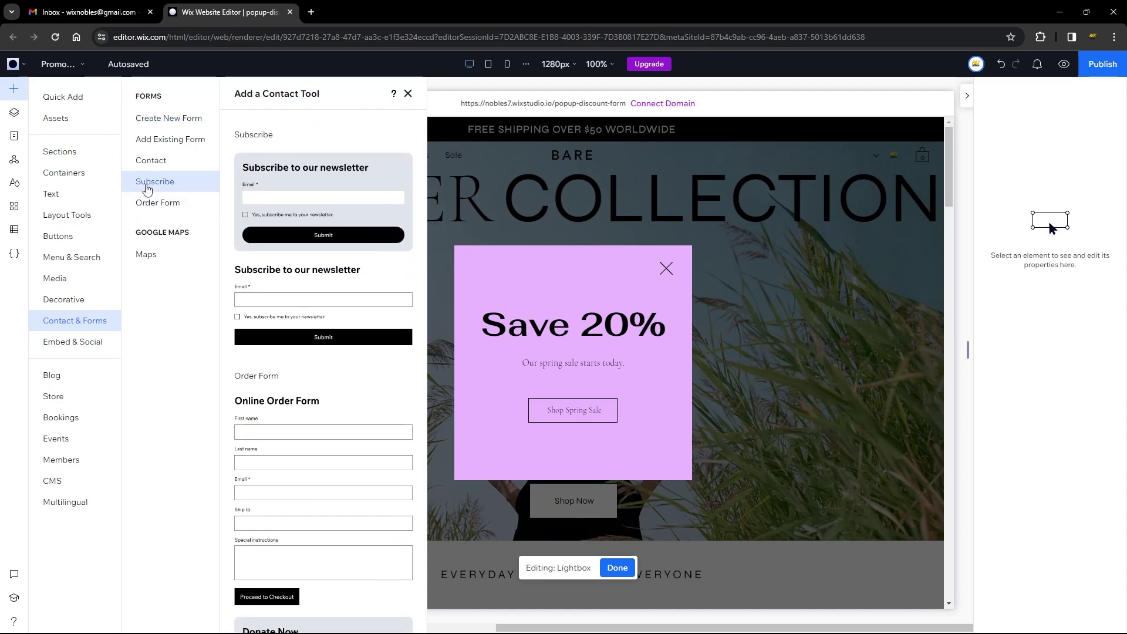
pyautogui.scroll(-3, 304, 377)
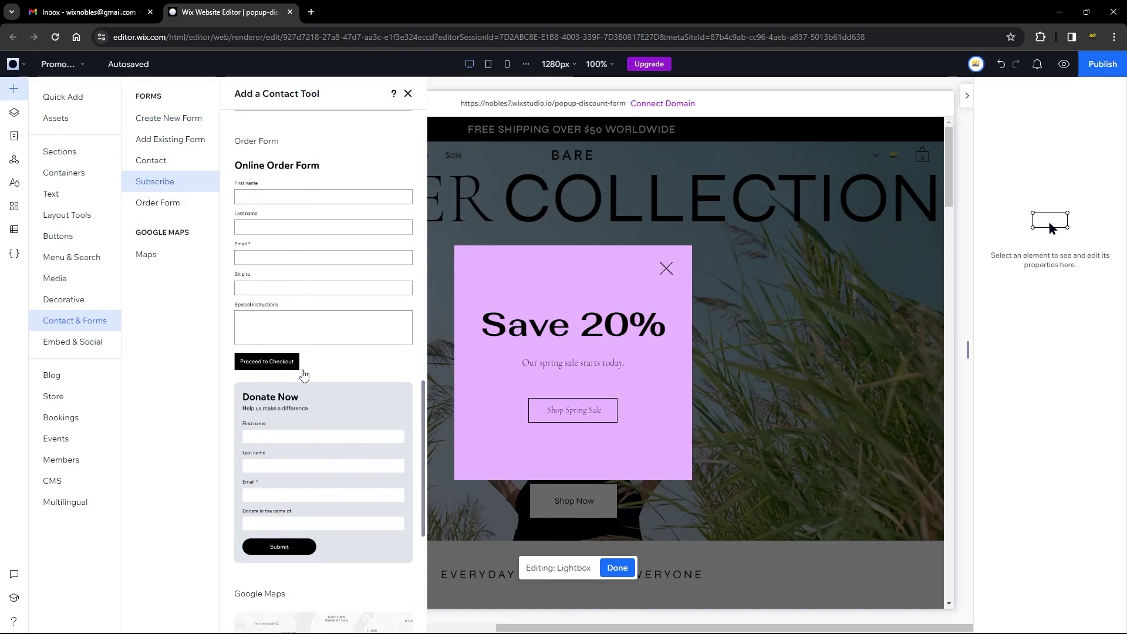
pyautogui.scroll(5, 306, 374)
pyautogui.scroll(8, 304, 374)
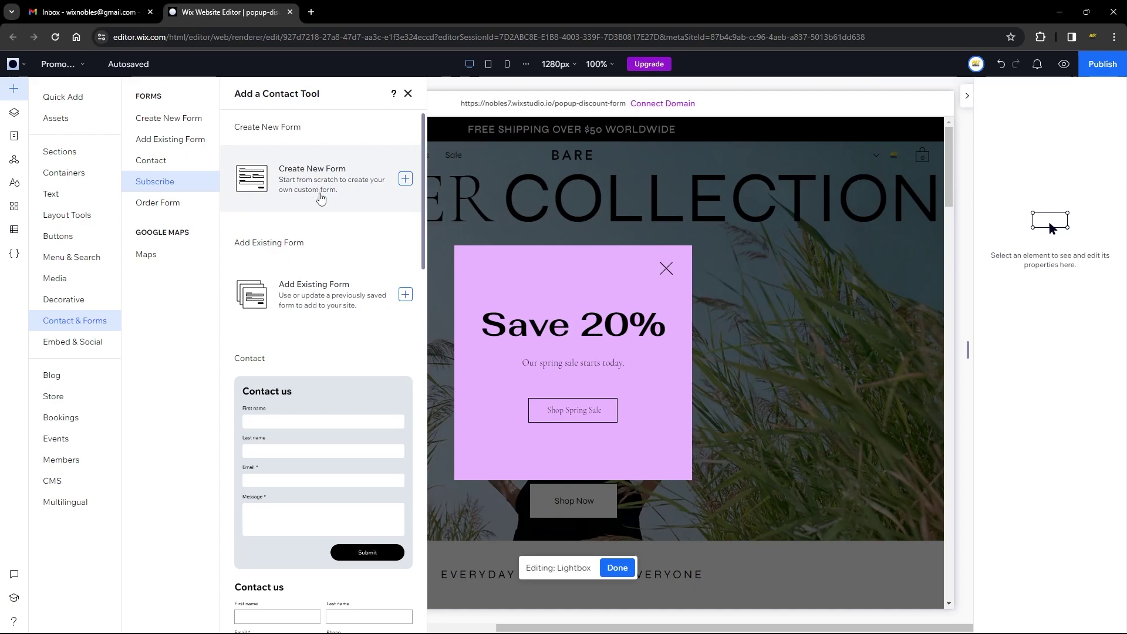
pyautogui.scroll(-5, 348, 367)
pyautogui.scroll(-4, 348, 386)
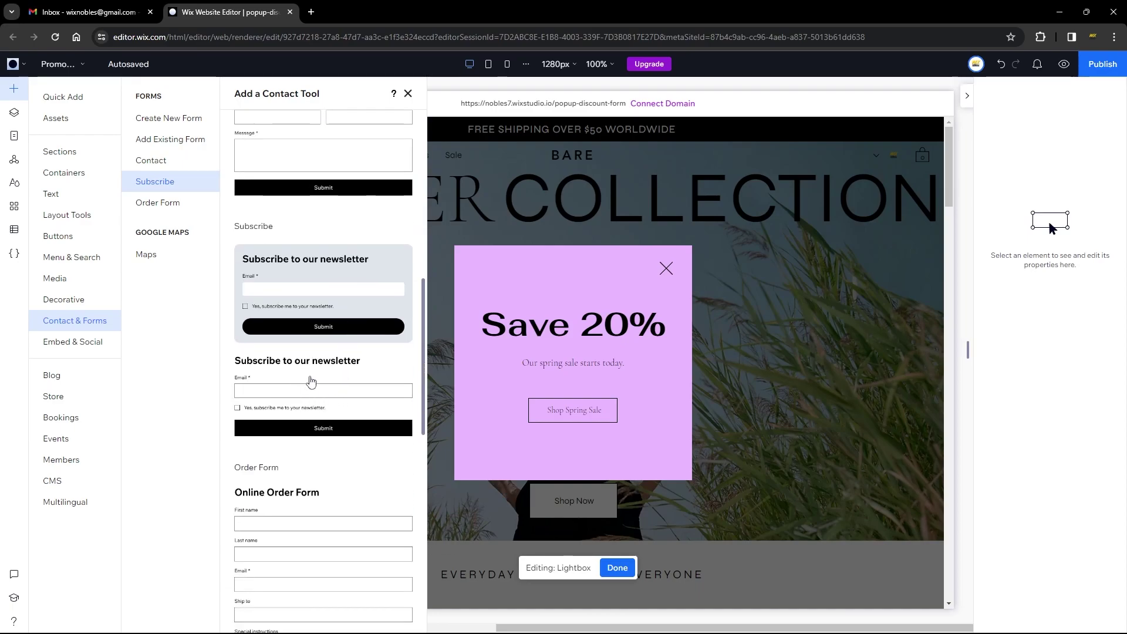
pyautogui.moveTo(311, 382); pyautogui.dragTo(562, 380)
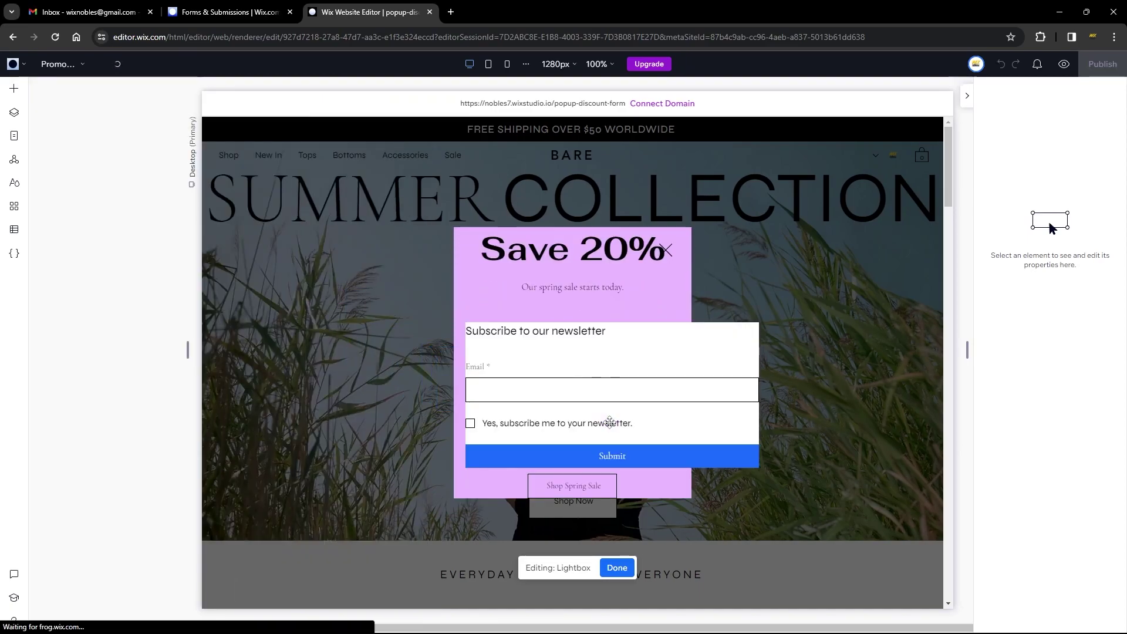
pyautogui.click(555, 389)
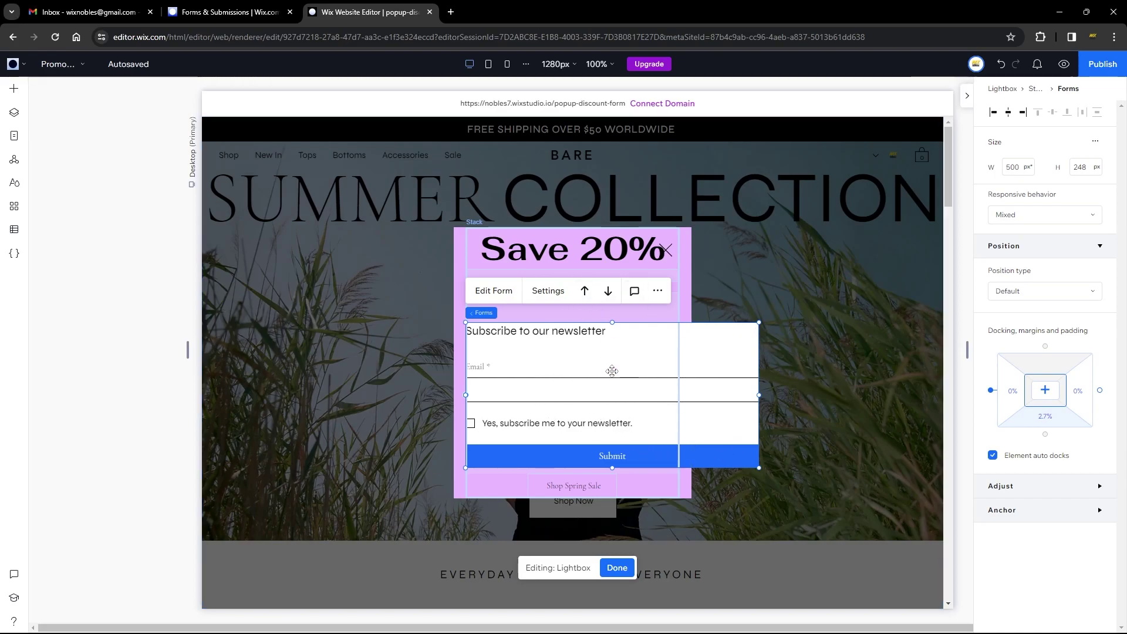
pyautogui.moveTo(759, 395); pyautogui.dragTo(679, 393)
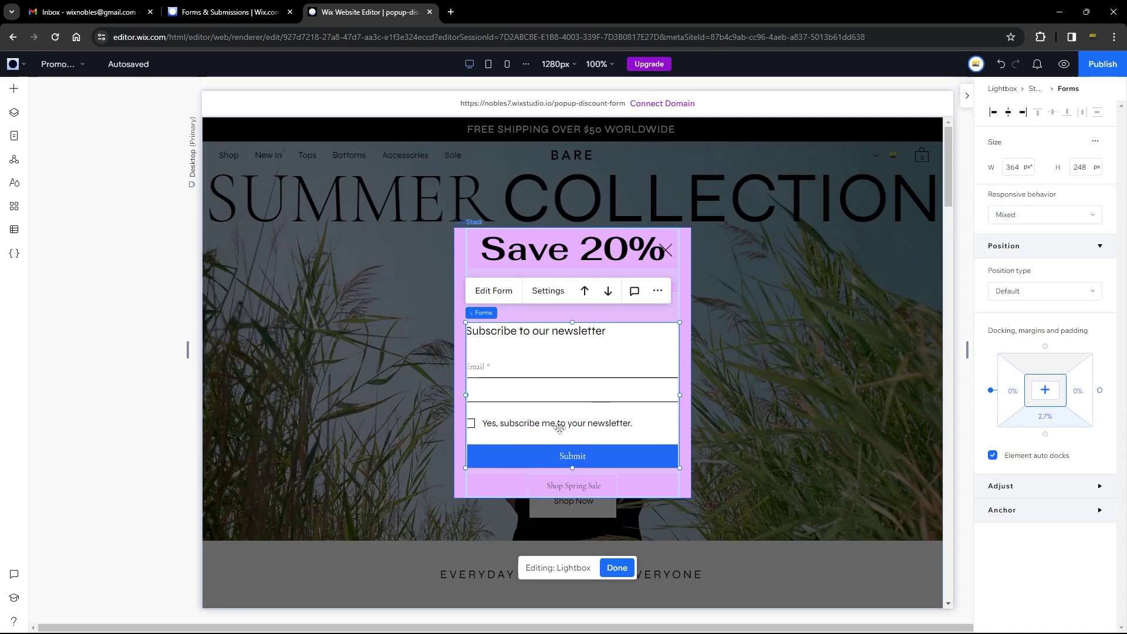
# Enlarge the lightbox to about 556 px tall, extending its lower and upper edges, and centre it vertically on the page
pyautogui.click(685, 295)
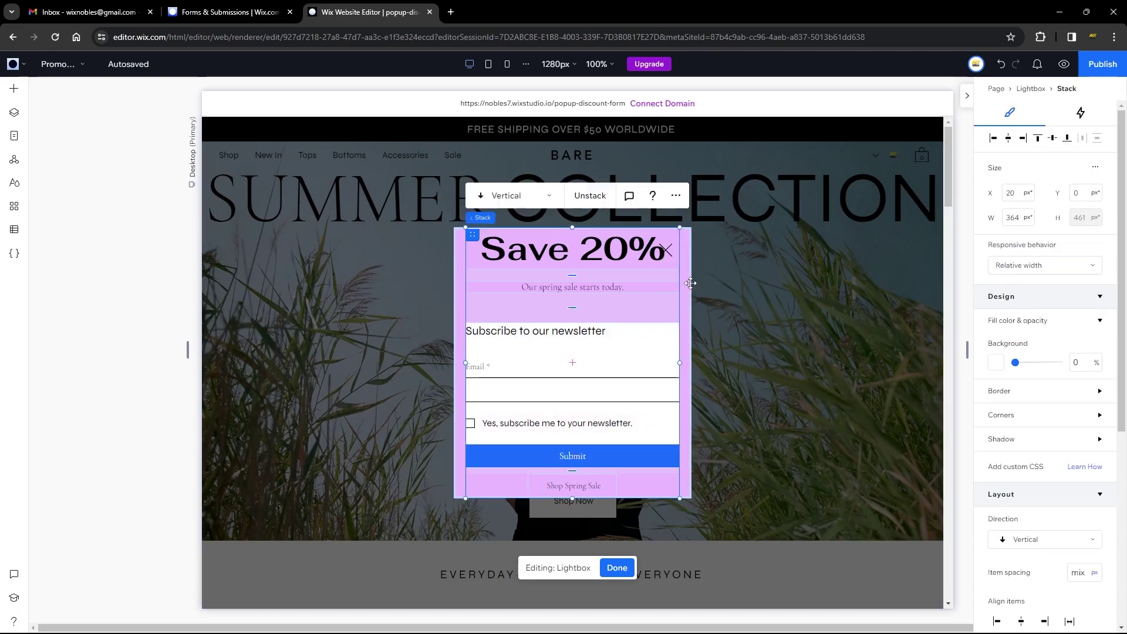
pyautogui.press('Escape')
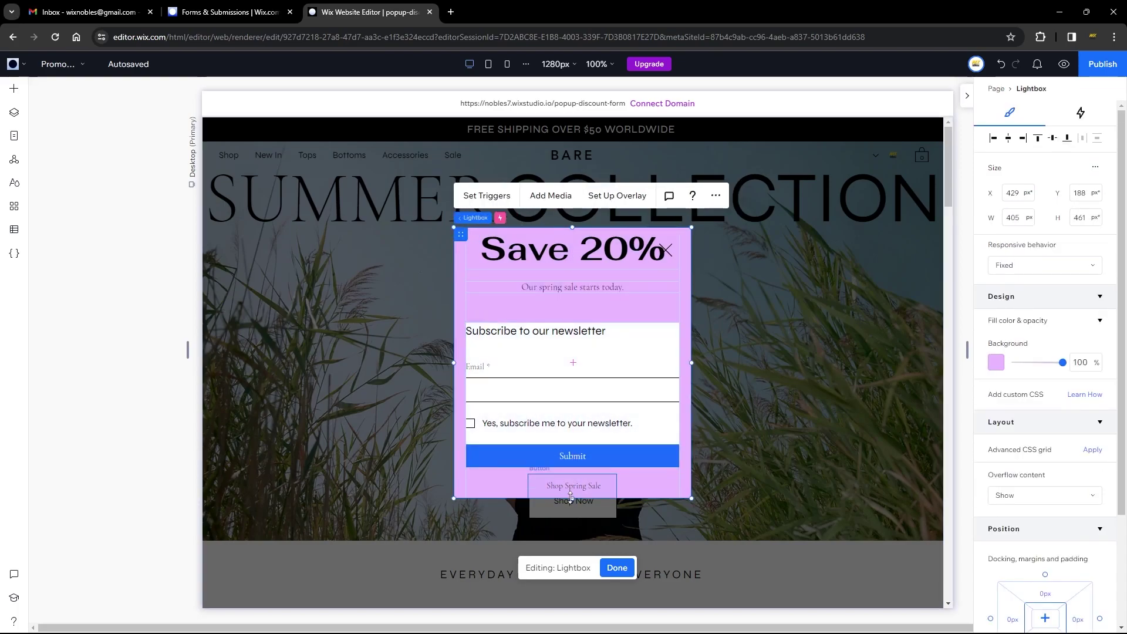
pyautogui.moveTo(570, 499); pyautogui.dragTo(572, 537)
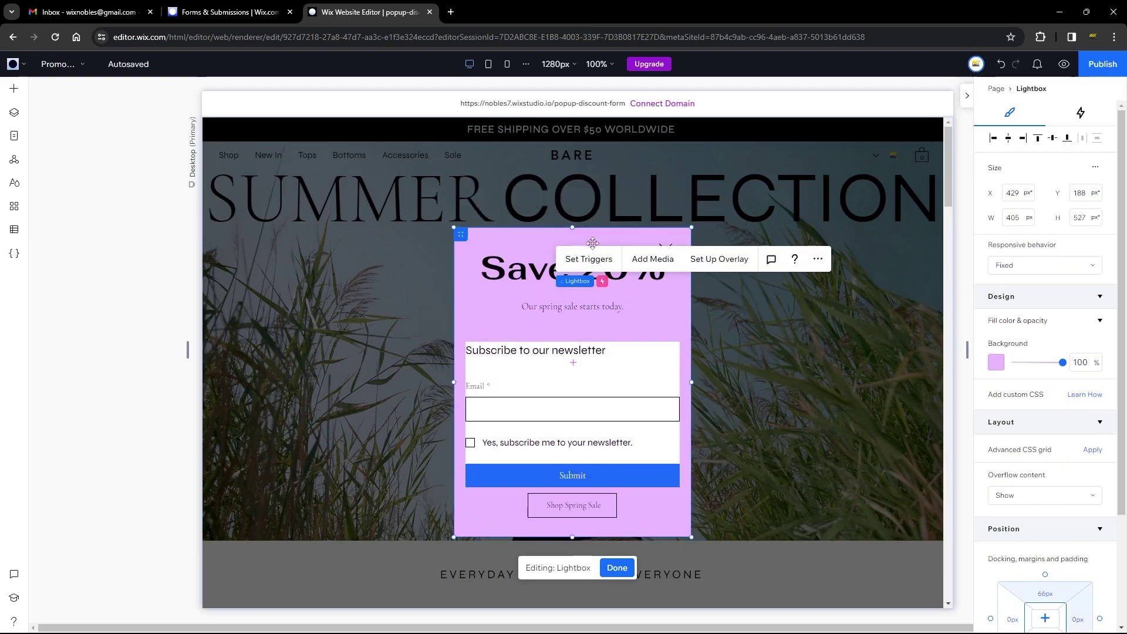
pyautogui.moveTo(570, 229); pyautogui.dragTo(570, 211)
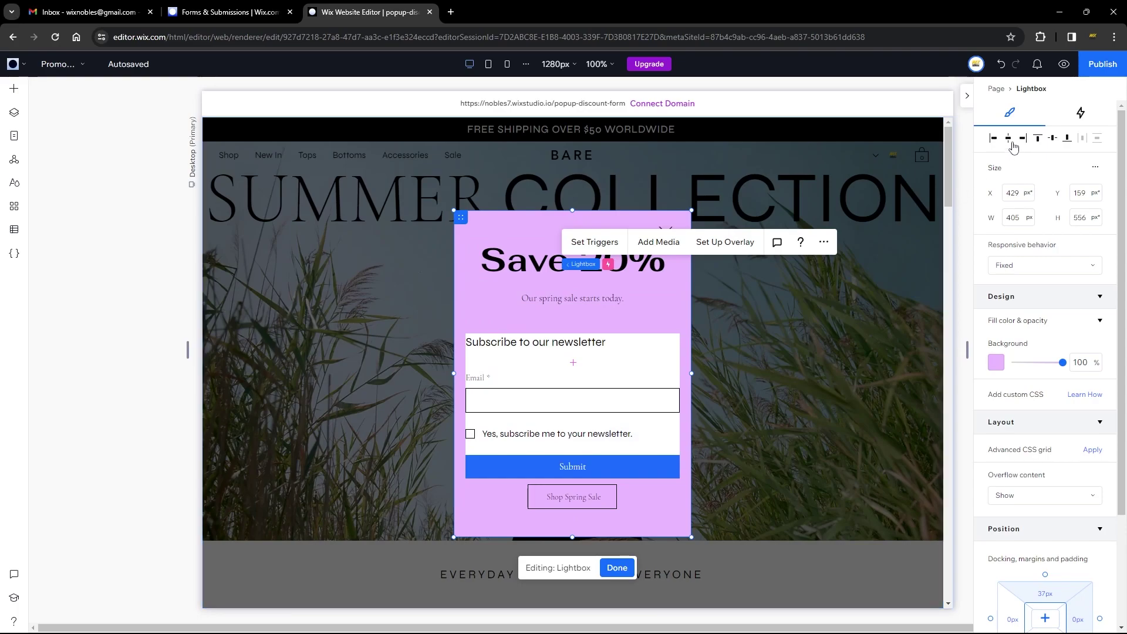
pyautogui.click(1053, 138)
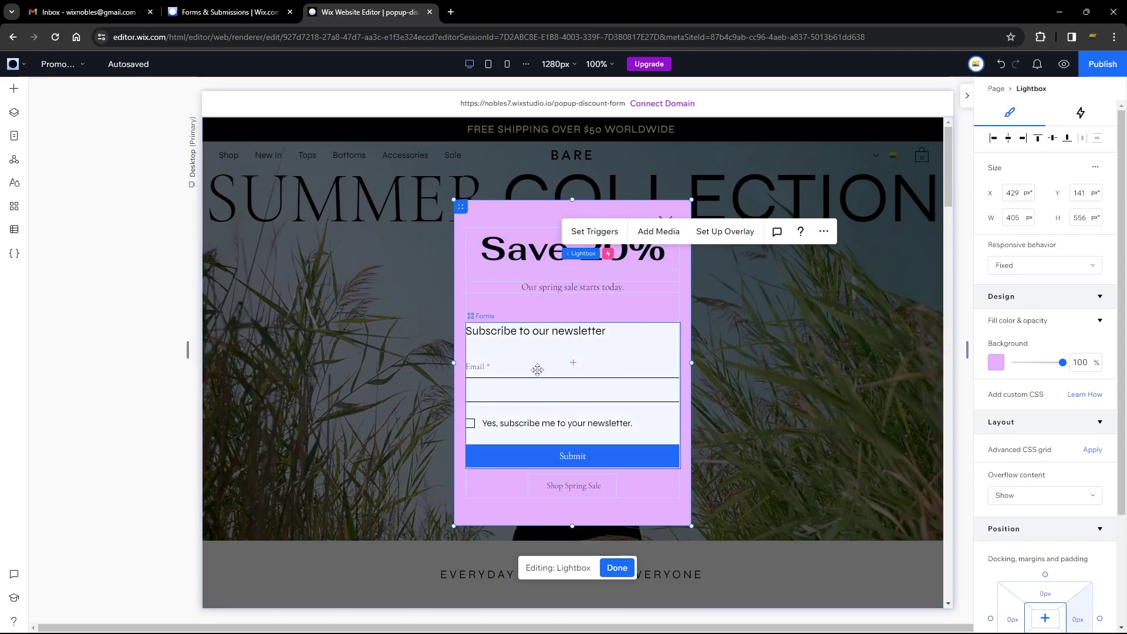
# Set the subscribe form's background fill opacity to 0%
pyautogui.click(523, 359)
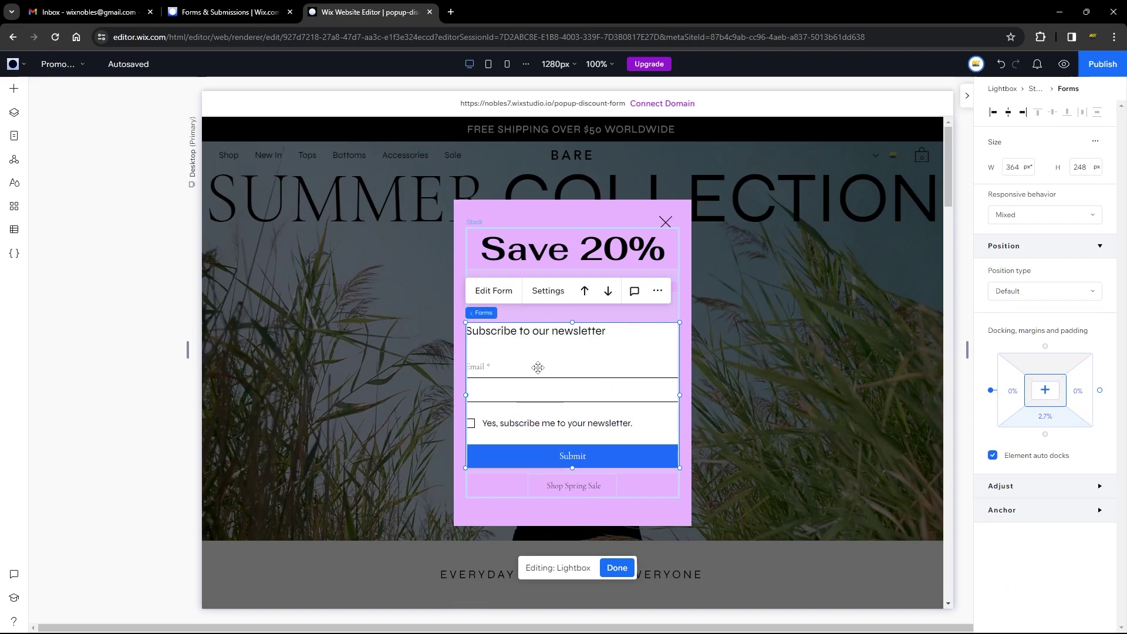
pyautogui.click(551, 293)
pyautogui.click(74, 209)
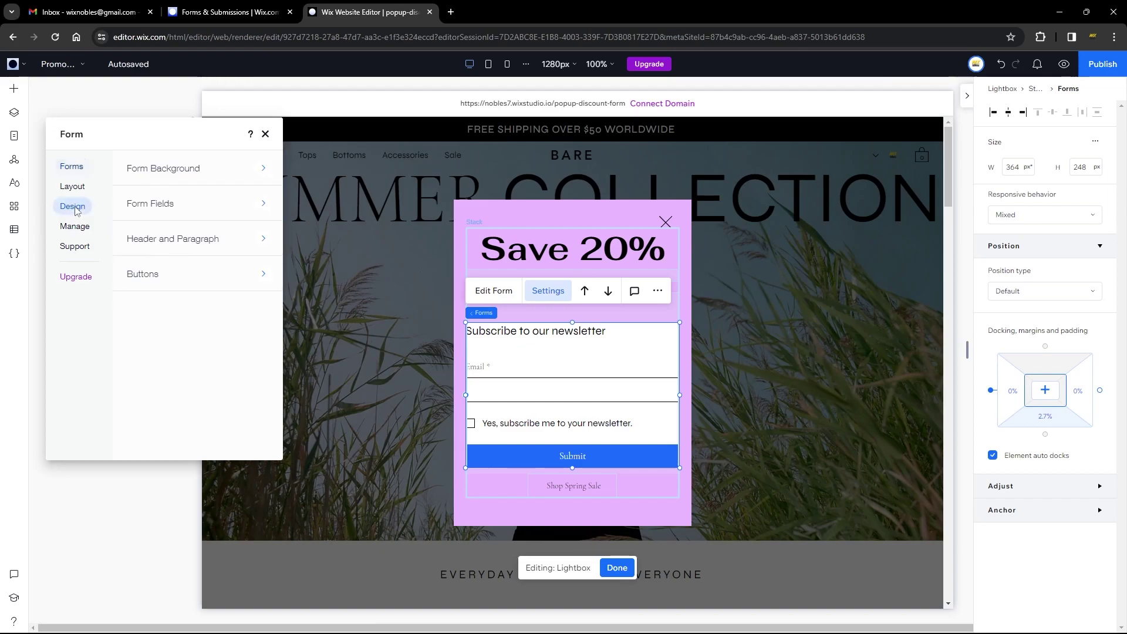
pyautogui.click(164, 169)
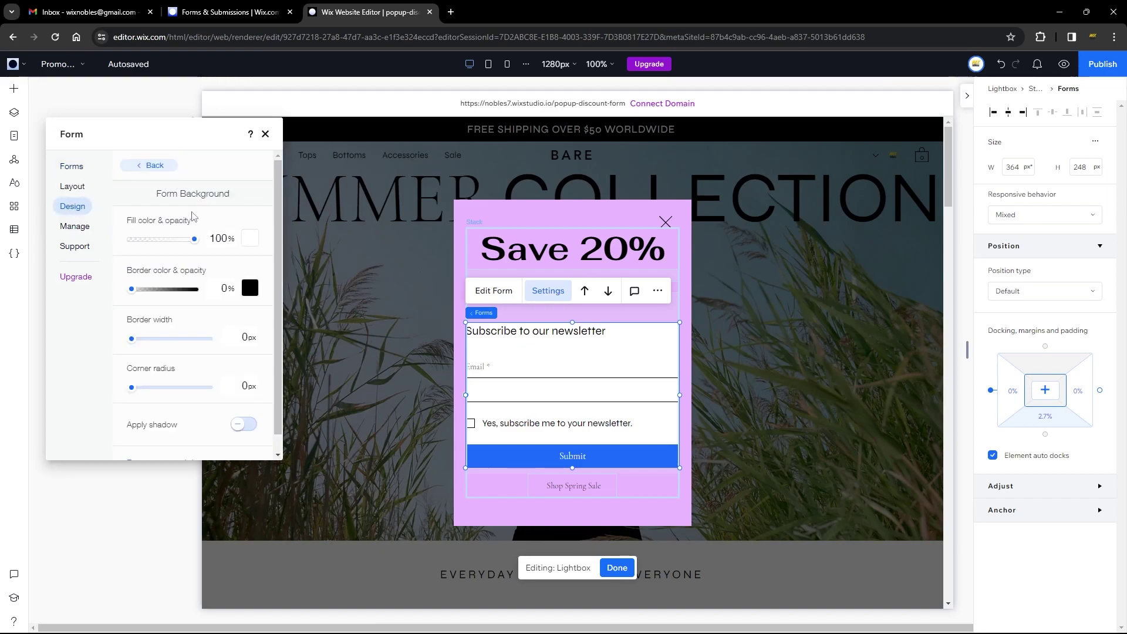
pyautogui.click(215, 239)
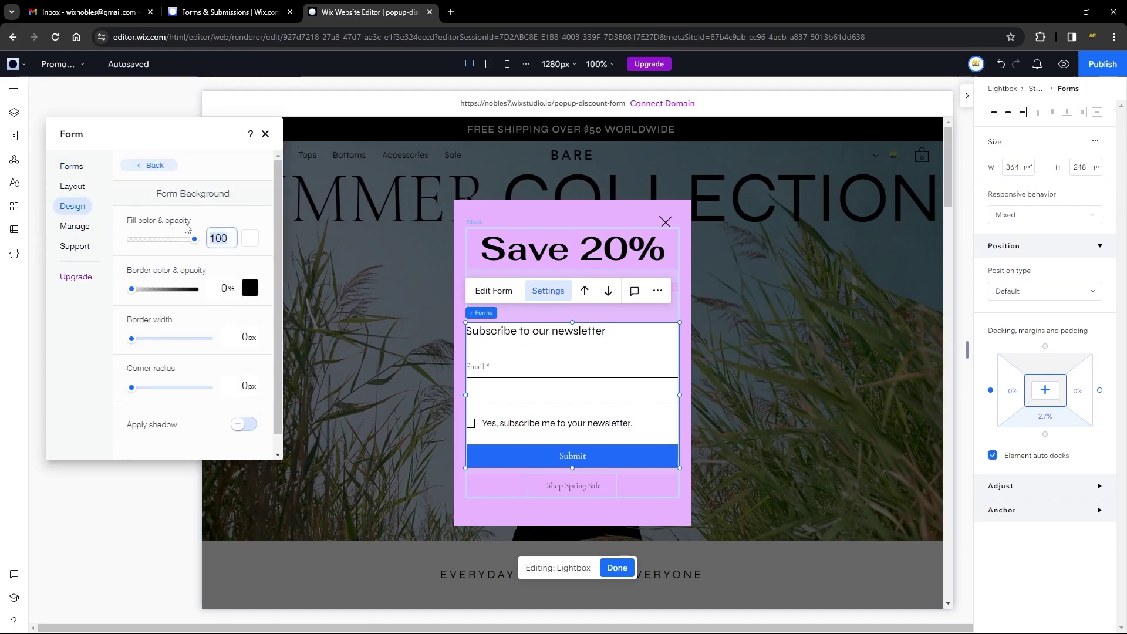
pyautogui.write('0')
pyautogui.press('Return')
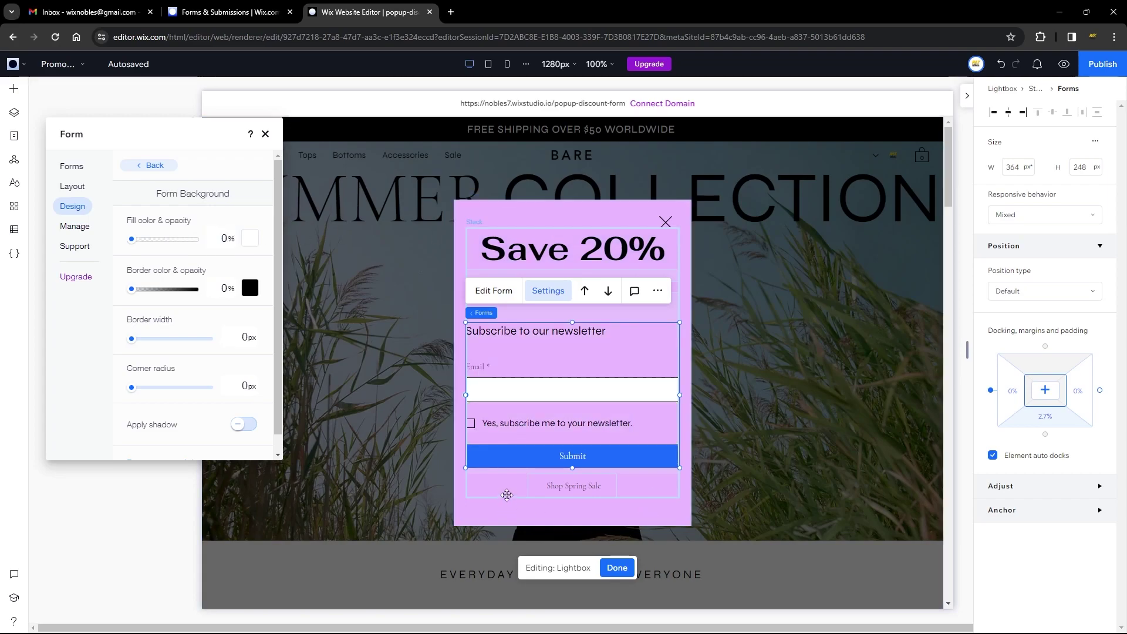
# Open the subscribe form for editing and delete its "Subscribe to our newsletter" heading
pyautogui.click(502, 329)
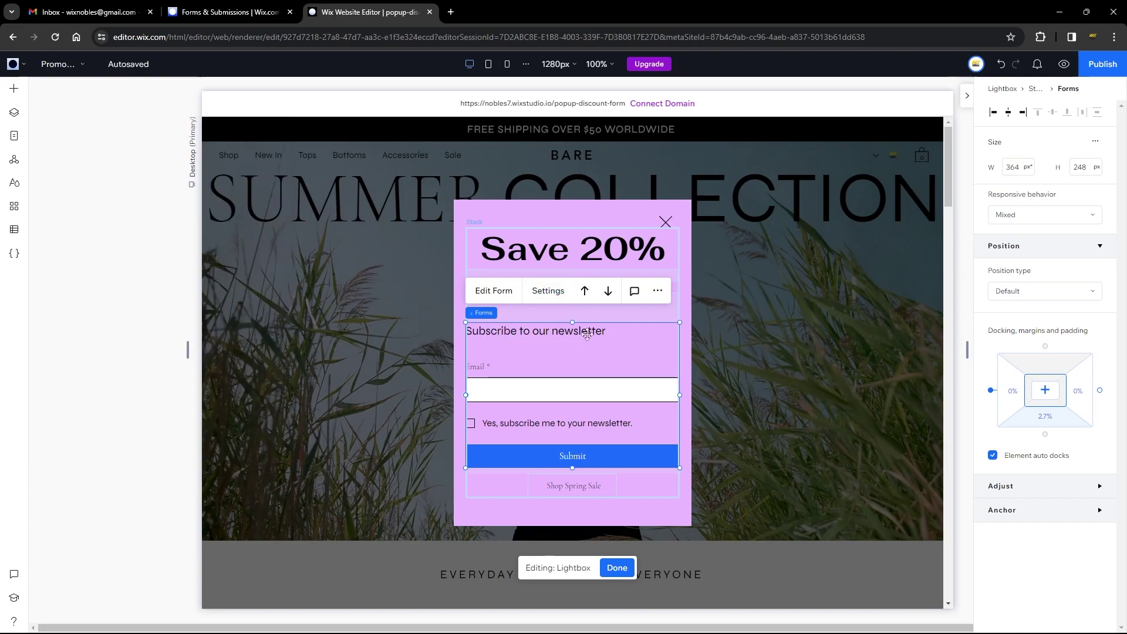
pyautogui.click(492, 292)
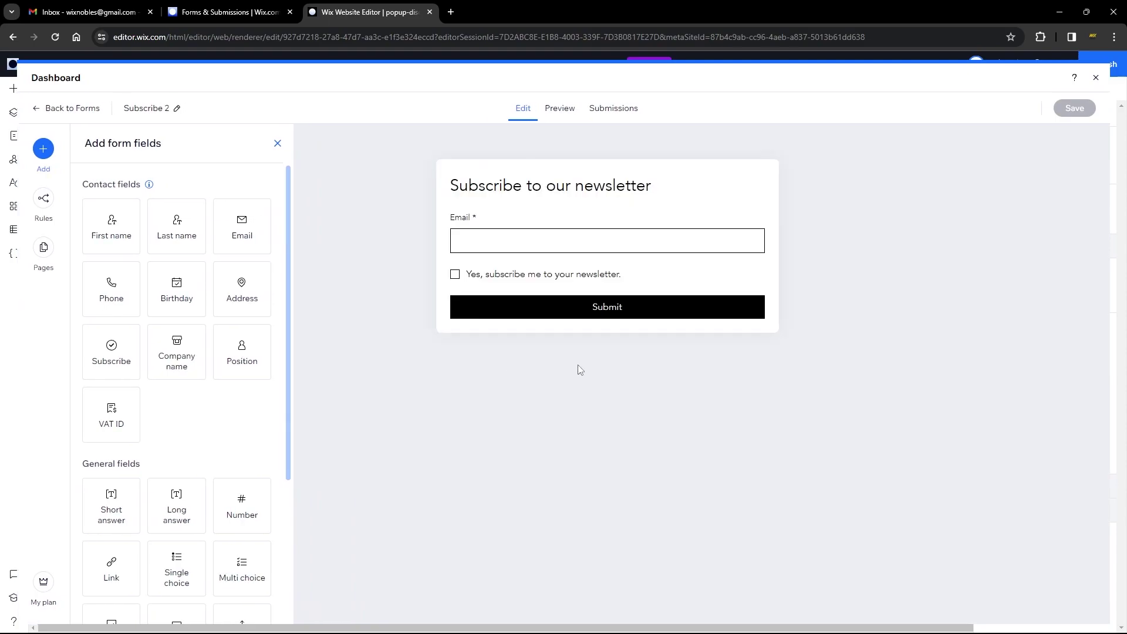
pyautogui.click(526, 193)
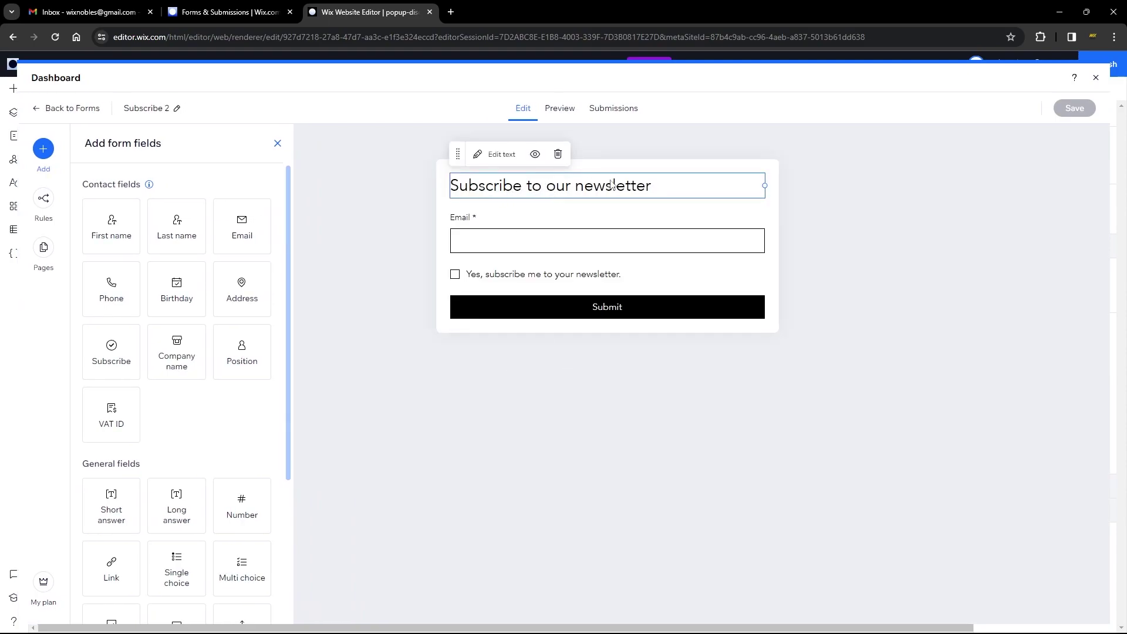
pyautogui.click(558, 156)
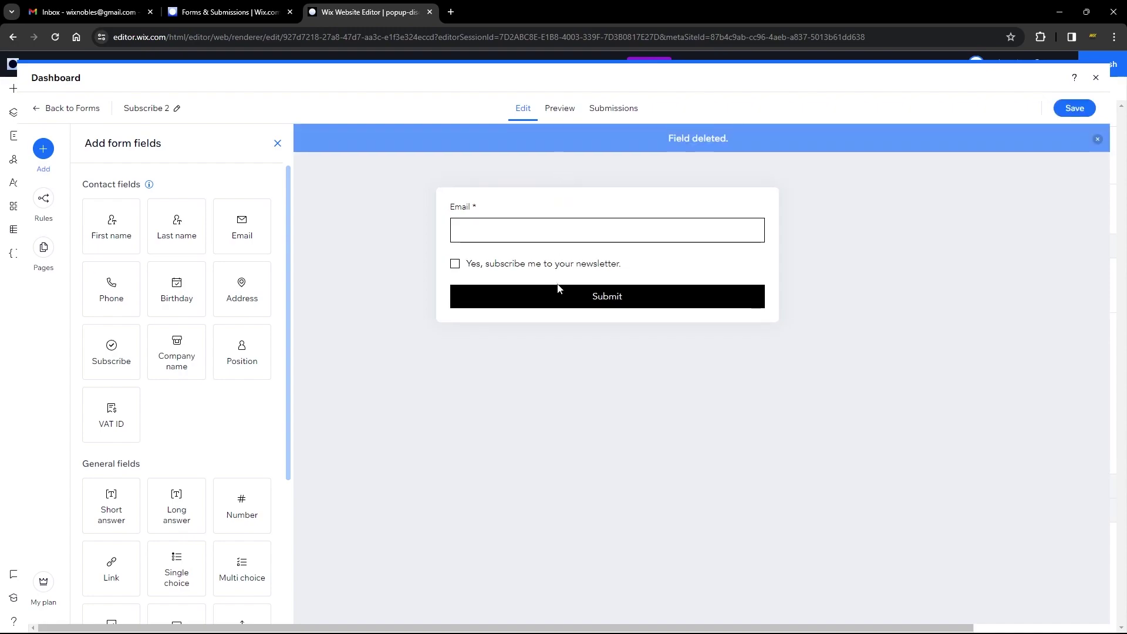
# Make the form's newsletter subscription checkbox checked by default
pyautogui.click(578, 267)
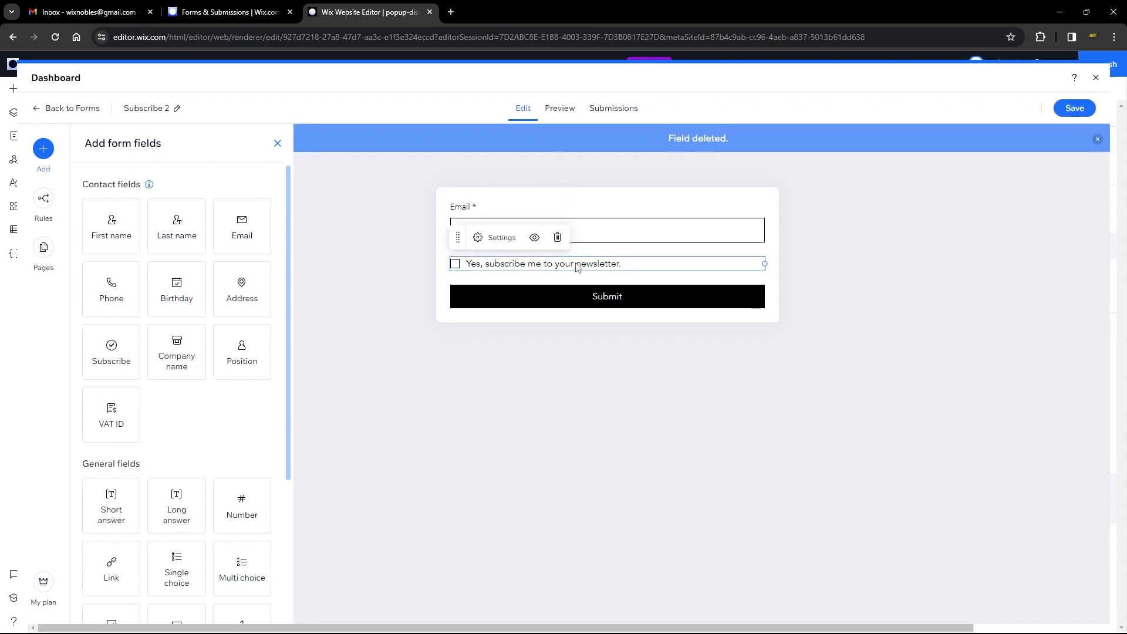
pyautogui.click(494, 240)
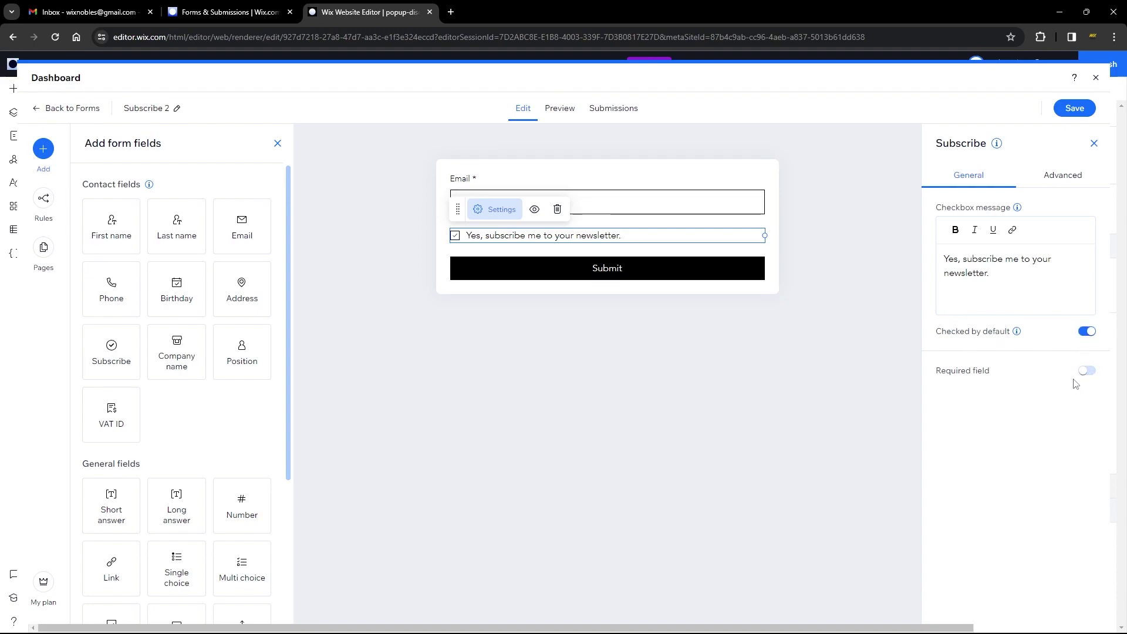
pyautogui.click(347, 265)
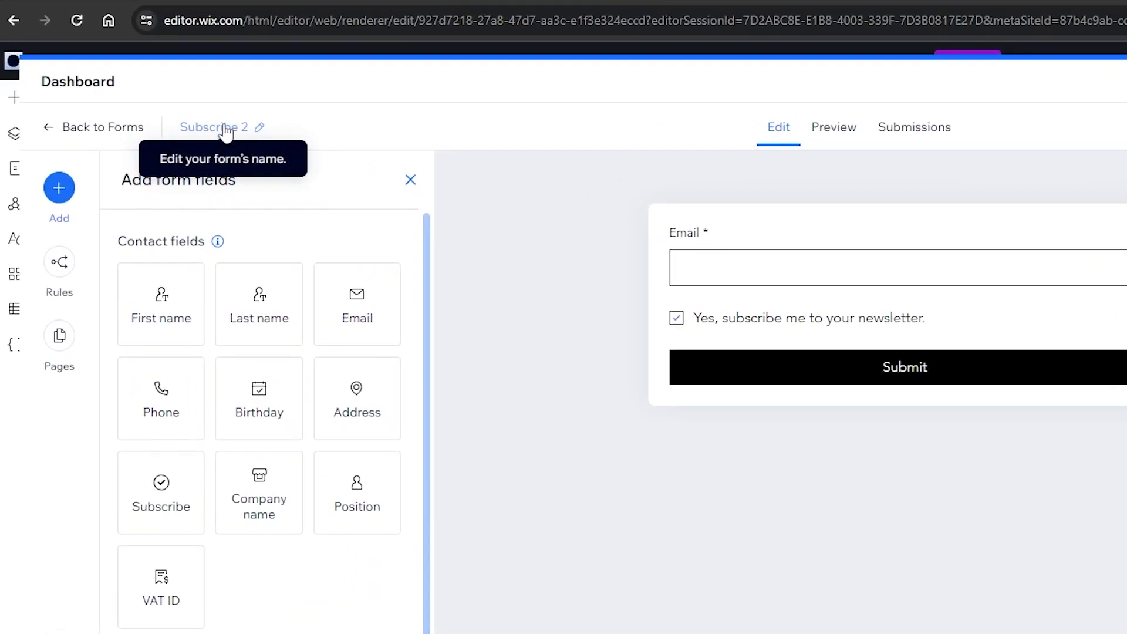
# Rename the subscribe form as "Coupon Form" and save the form
pyautogui.click(226, 129)
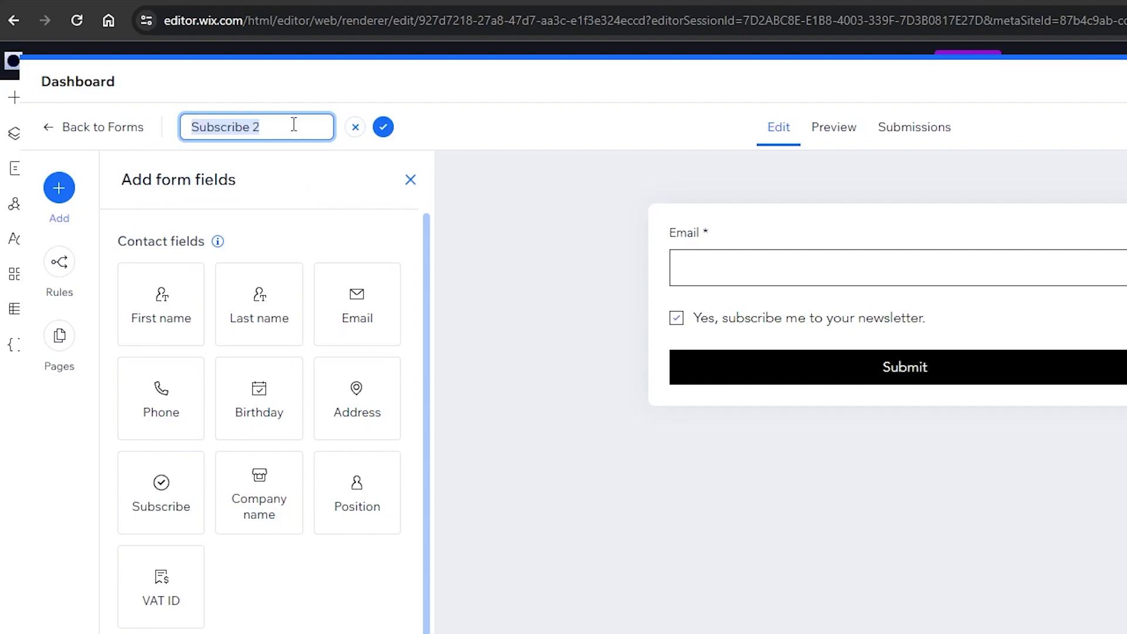
pyautogui.write('Coup')
pyautogui.write('on Form')
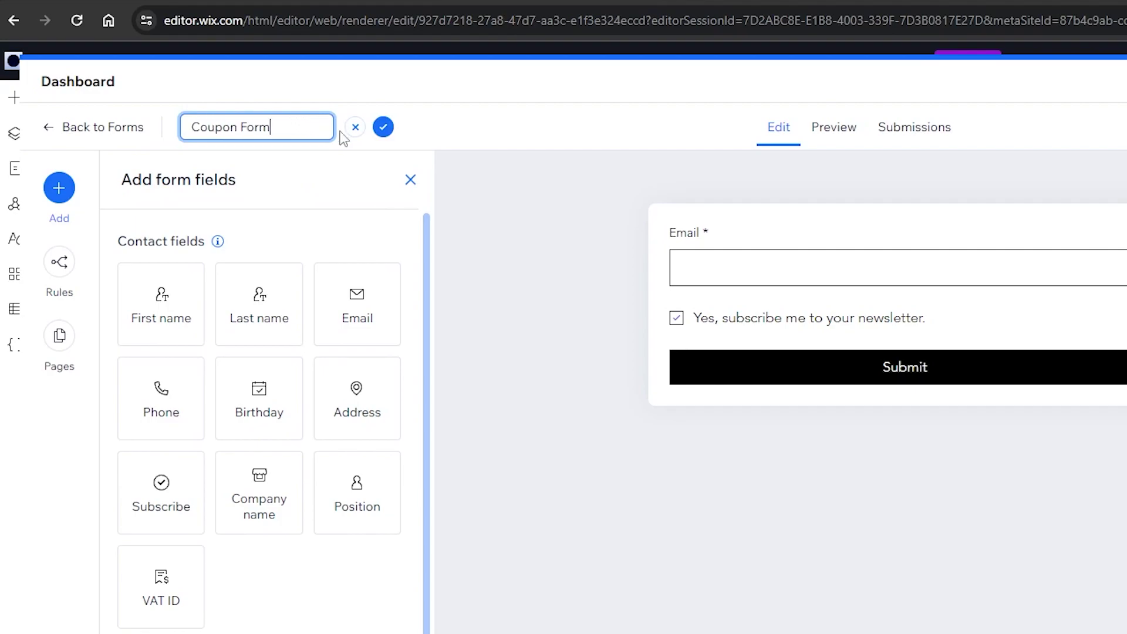
pyautogui.click(380, 129)
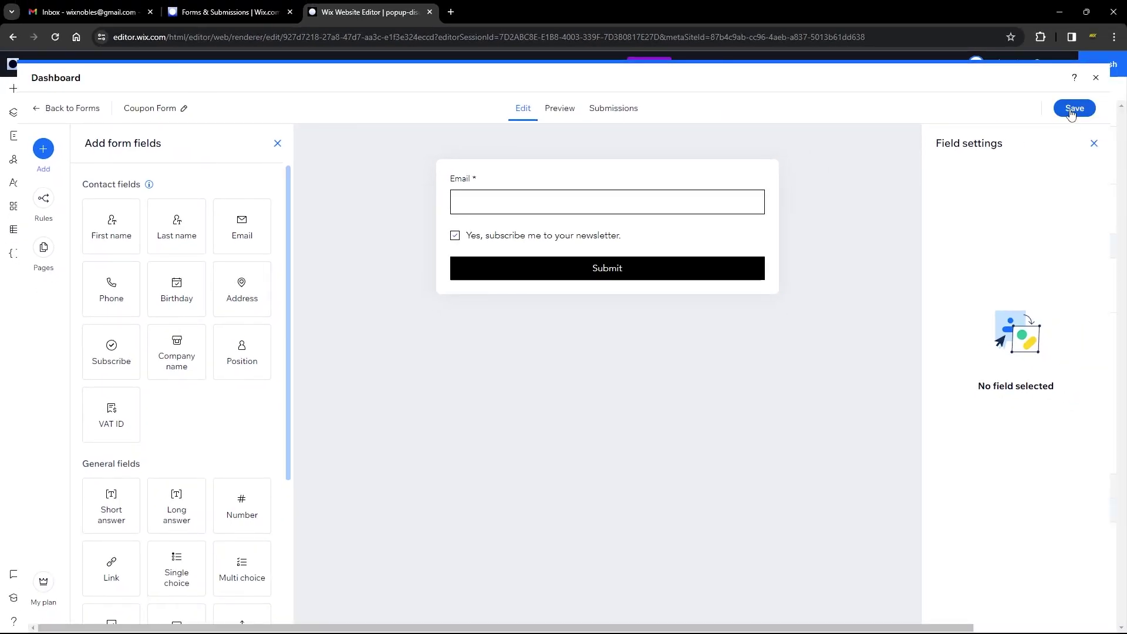
pyautogui.click(1072, 112)
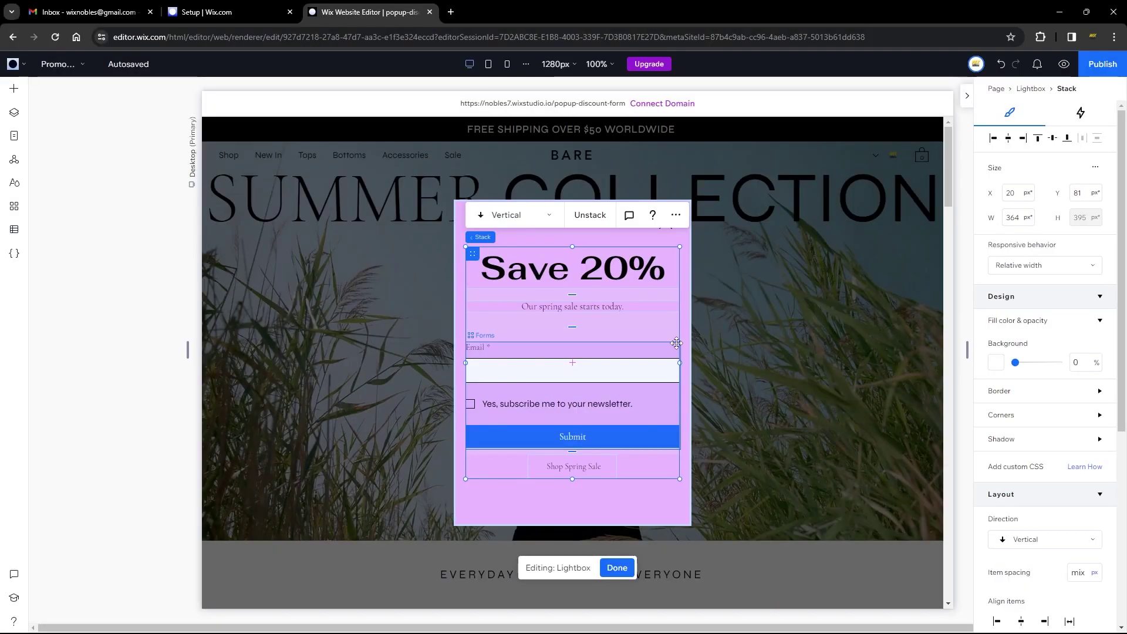
# Switch to the Popup Discount Form site's dashboard in the browser and start a new automation from scratch
pyautogui.click(236, 6)
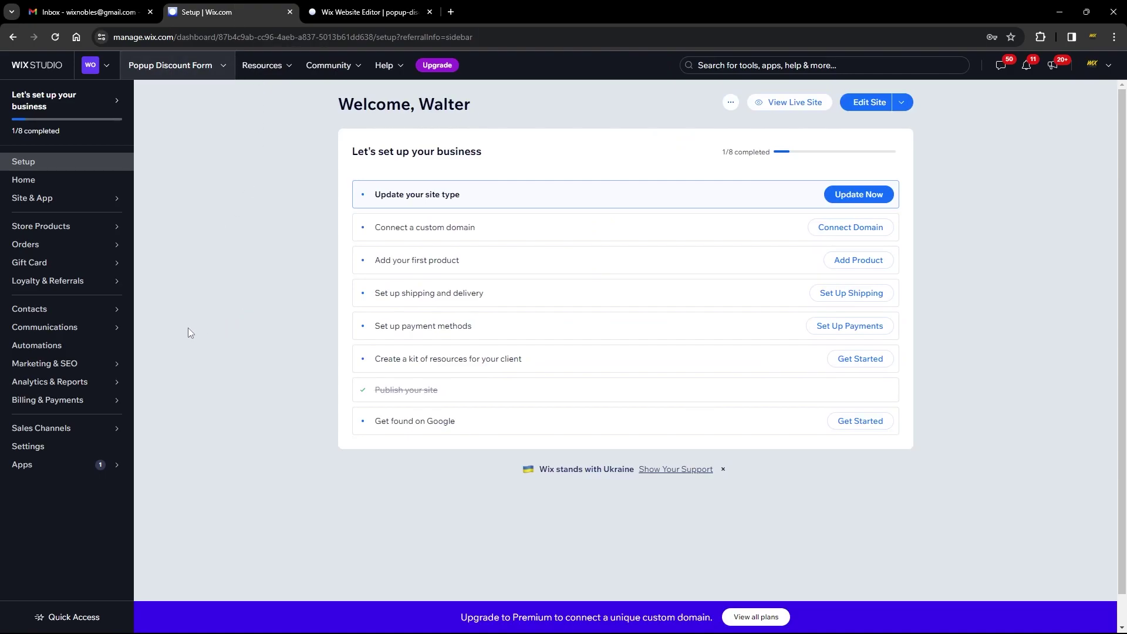
pyautogui.click(52, 349)
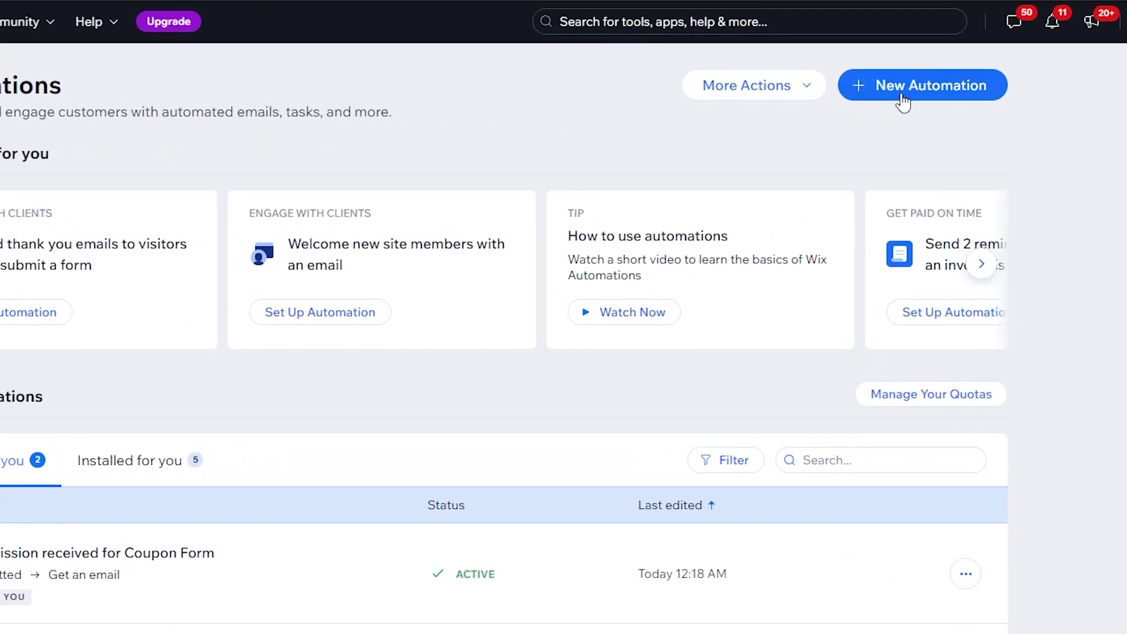
pyautogui.click(928, 109)
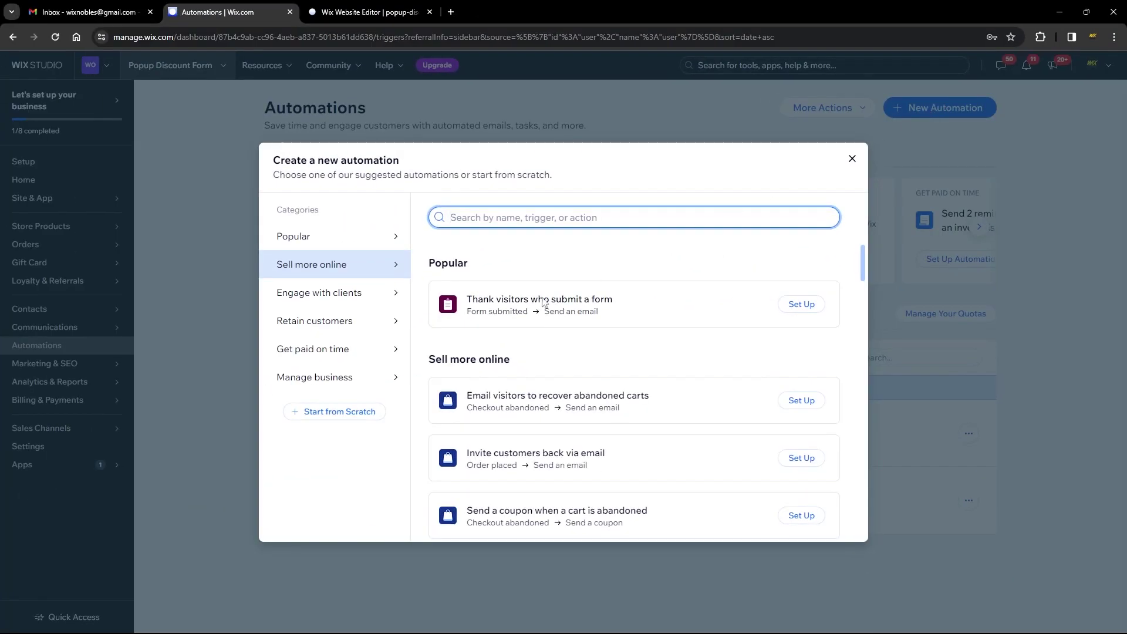
pyautogui.click(339, 412)
# Name the automation "Coupon/Discount Automation" by replacing the word "Untitled" in its title
pyautogui.click(511, 131)
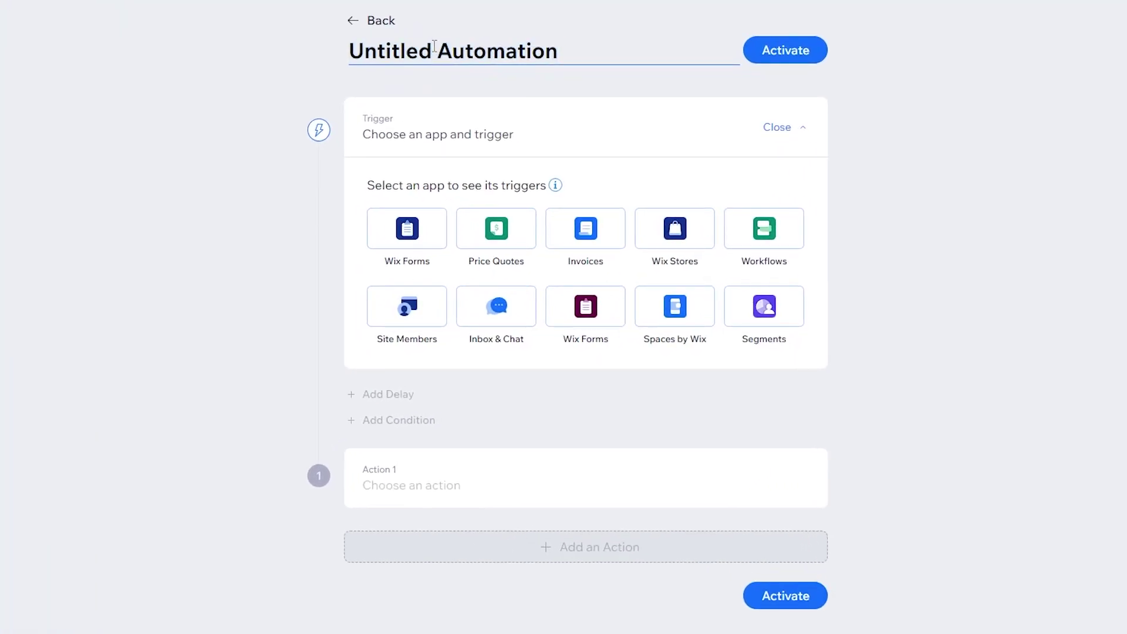
pyautogui.doubleClick(434, 47)
pyautogui.write('Coupon/')
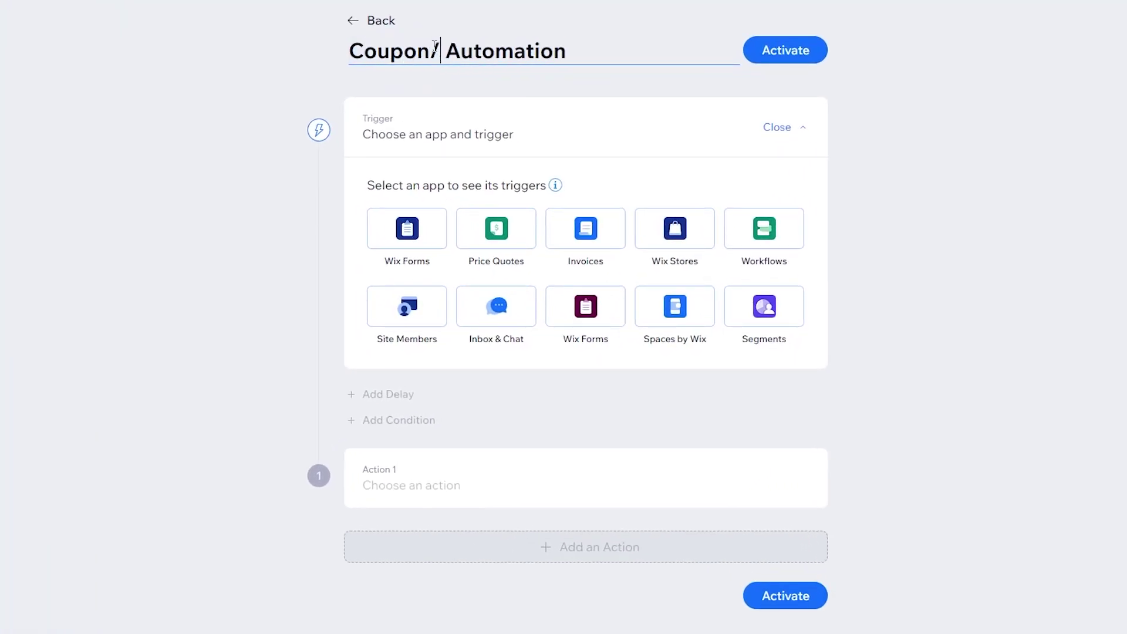
pyautogui.write('Discount')
# Set the automation's trigger to a Wix Forms submission, restricted to the specific form Coupon Form
pyautogui.click(413, 229)
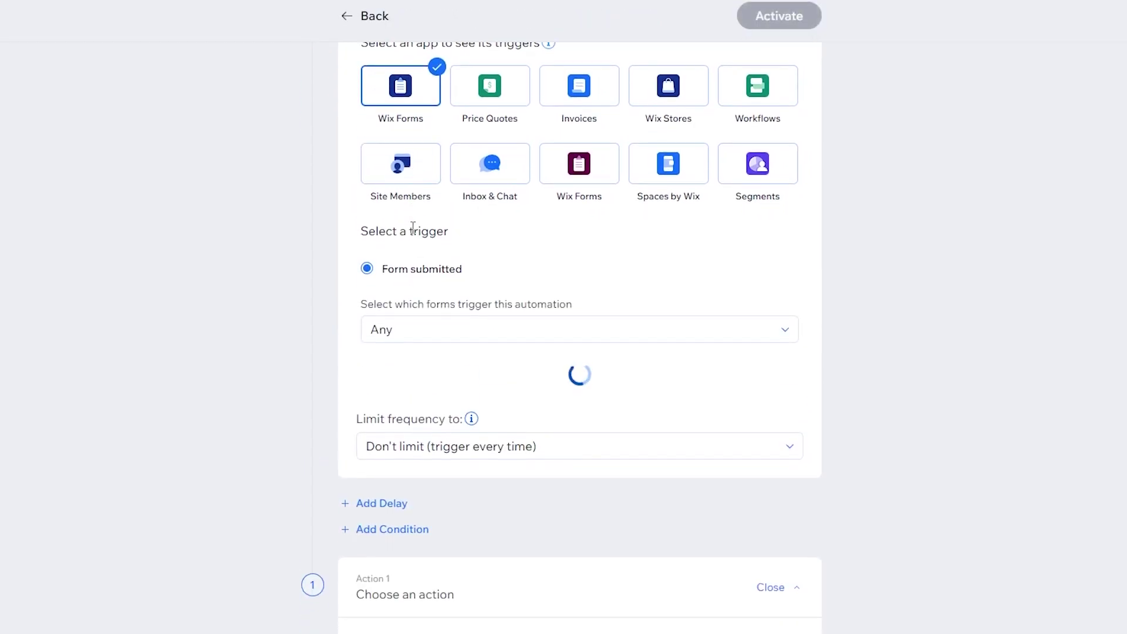
pyautogui.click(398, 332)
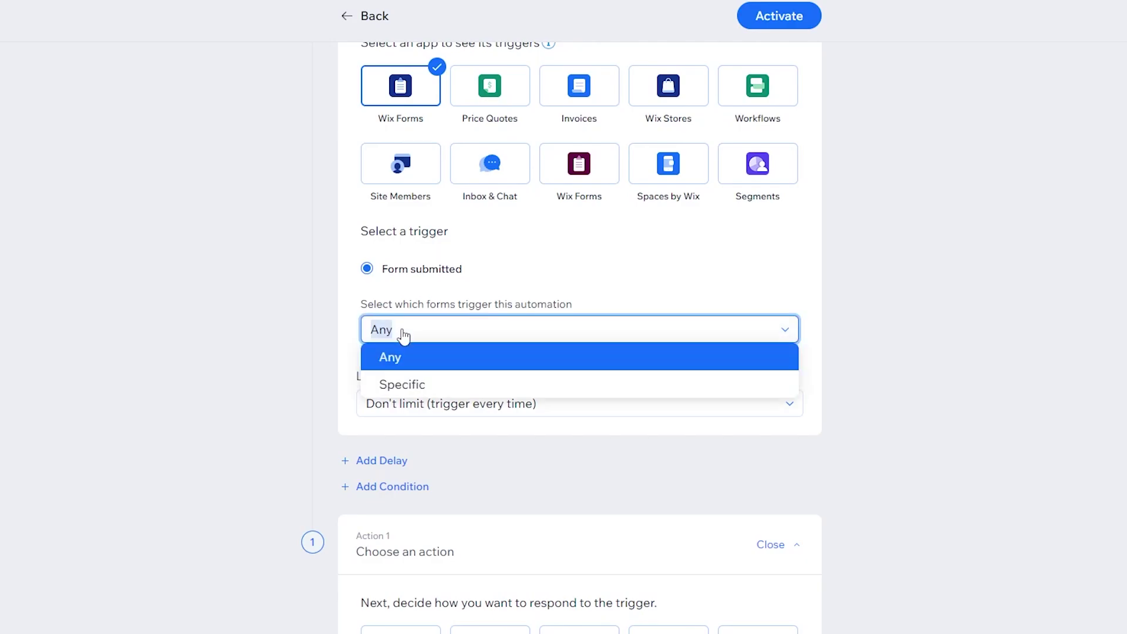
pyautogui.click(396, 384)
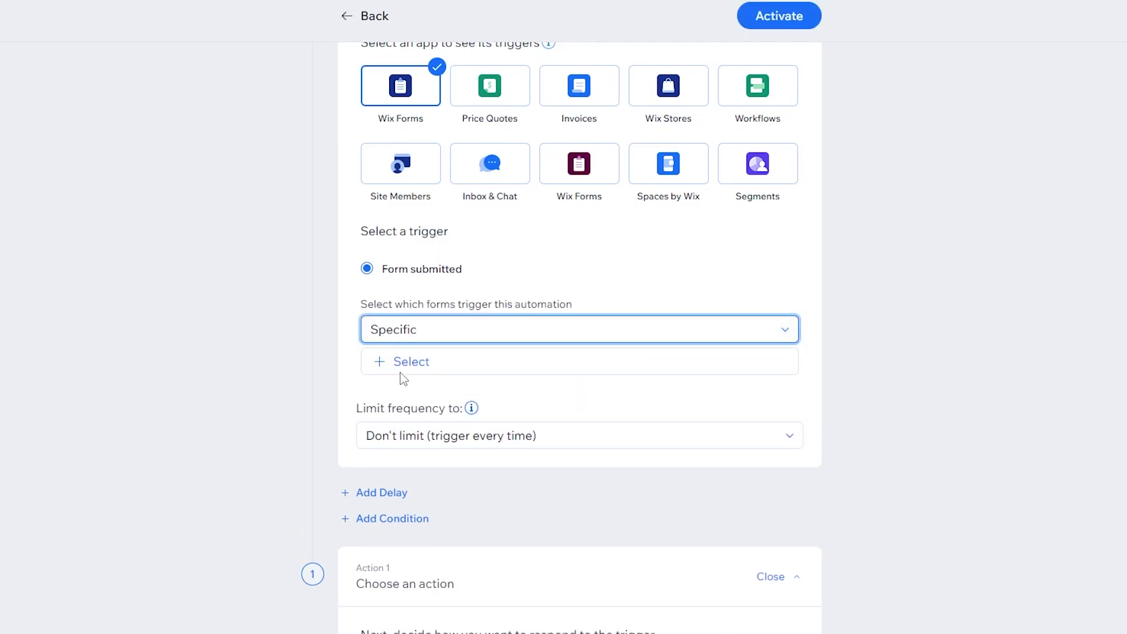
pyautogui.click(401, 370)
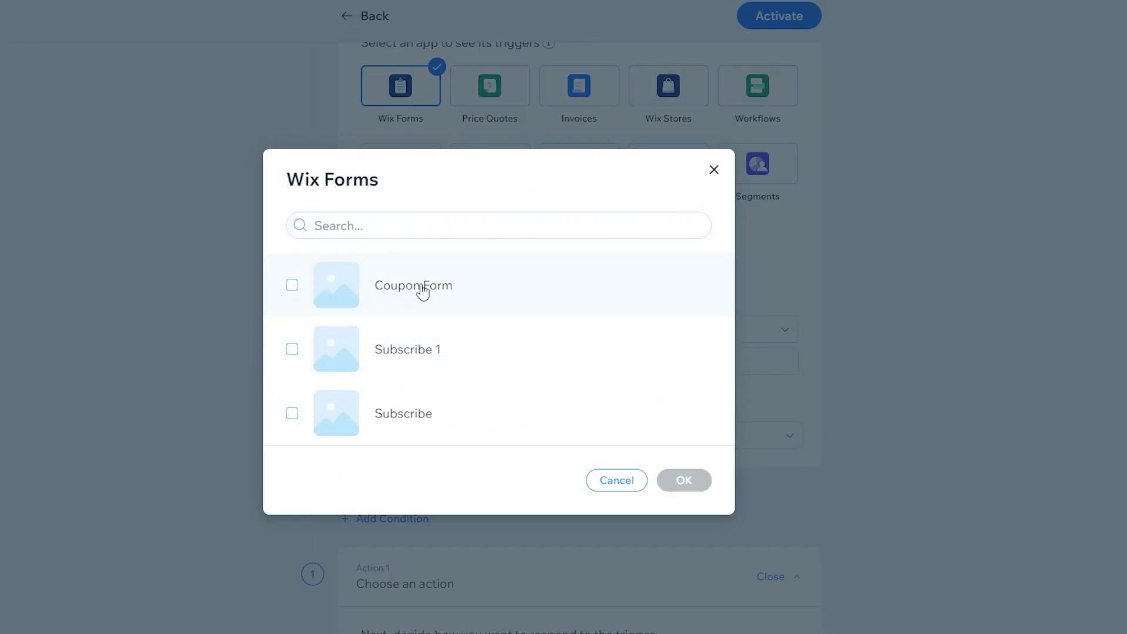
pyautogui.click(455, 292)
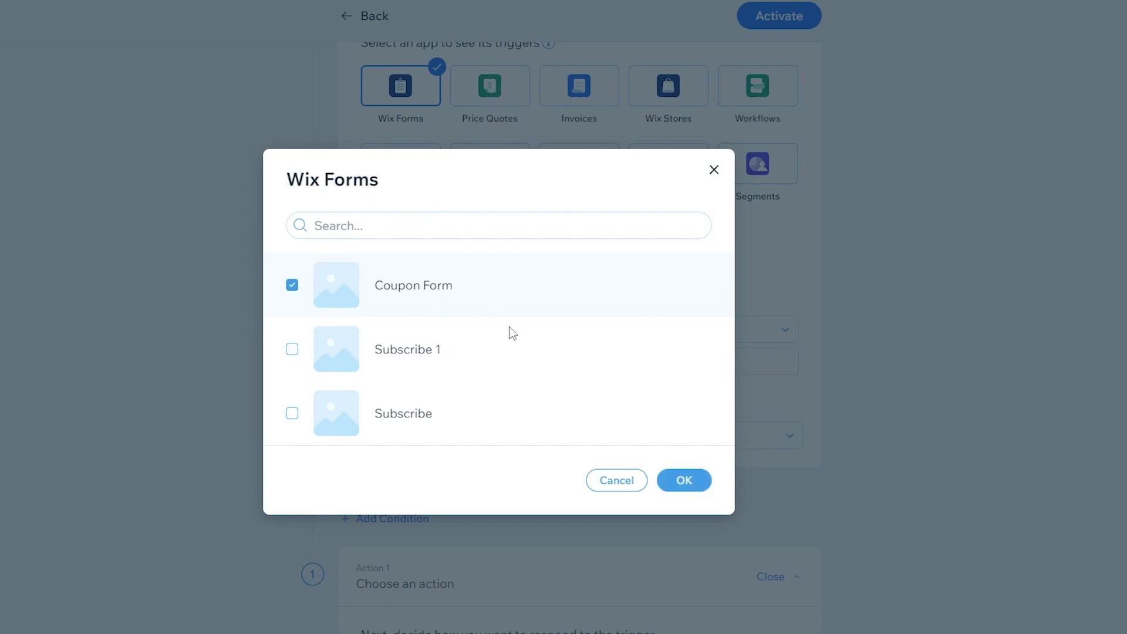
pyautogui.click(681, 480)
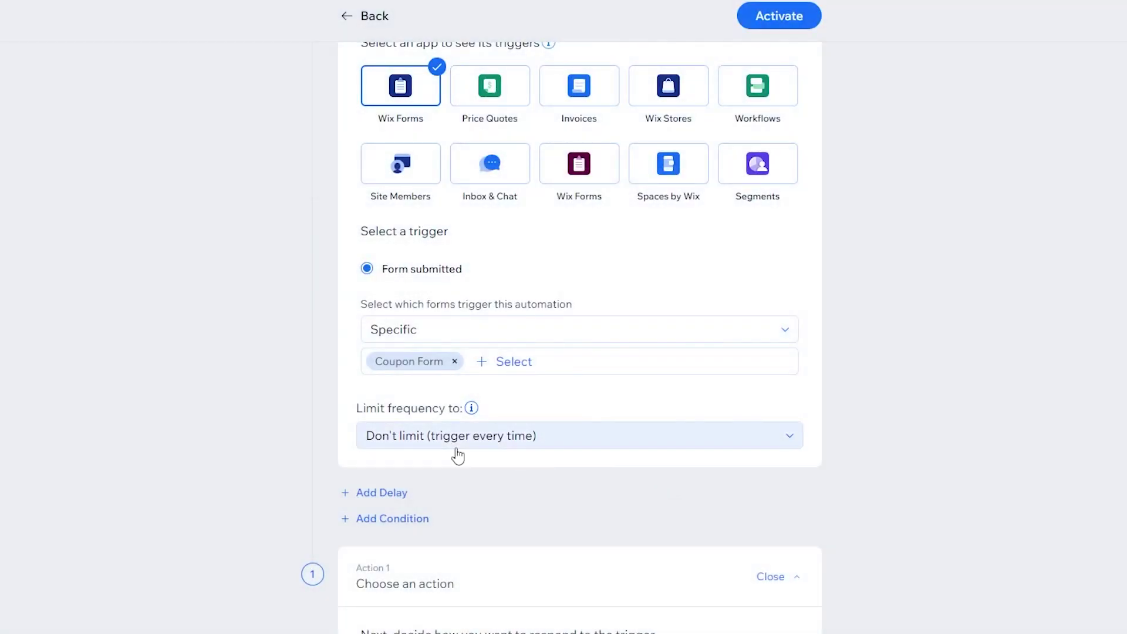
# Set the first action to send a coupon, always sending the same coupon
pyautogui.scroll(-5, 456, 453)
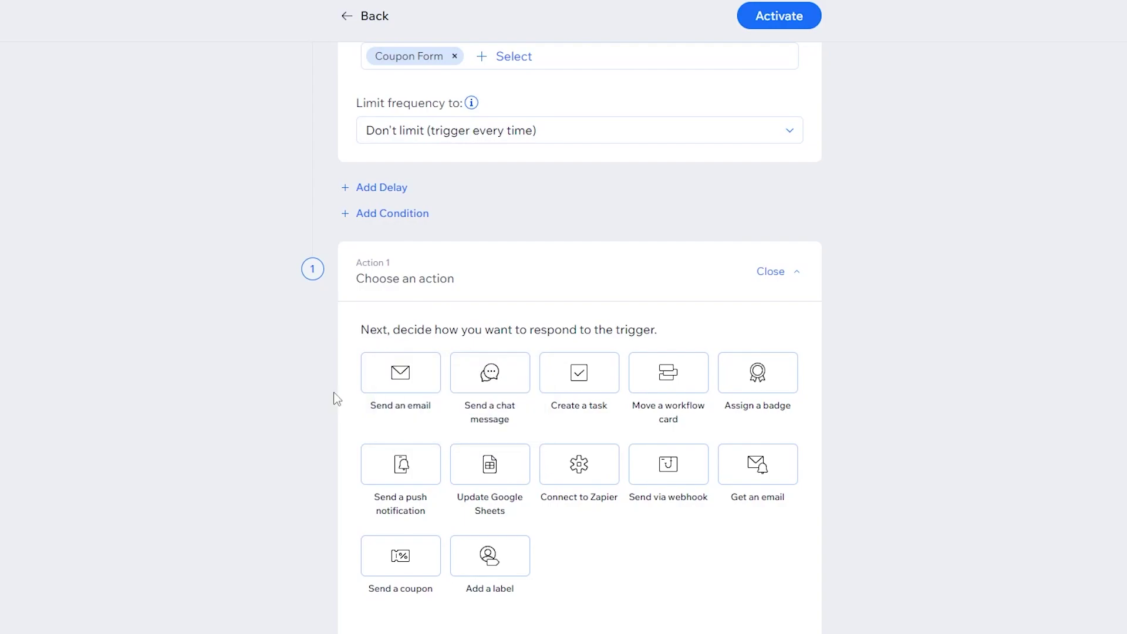
pyautogui.scroll(-1, 337, 399)
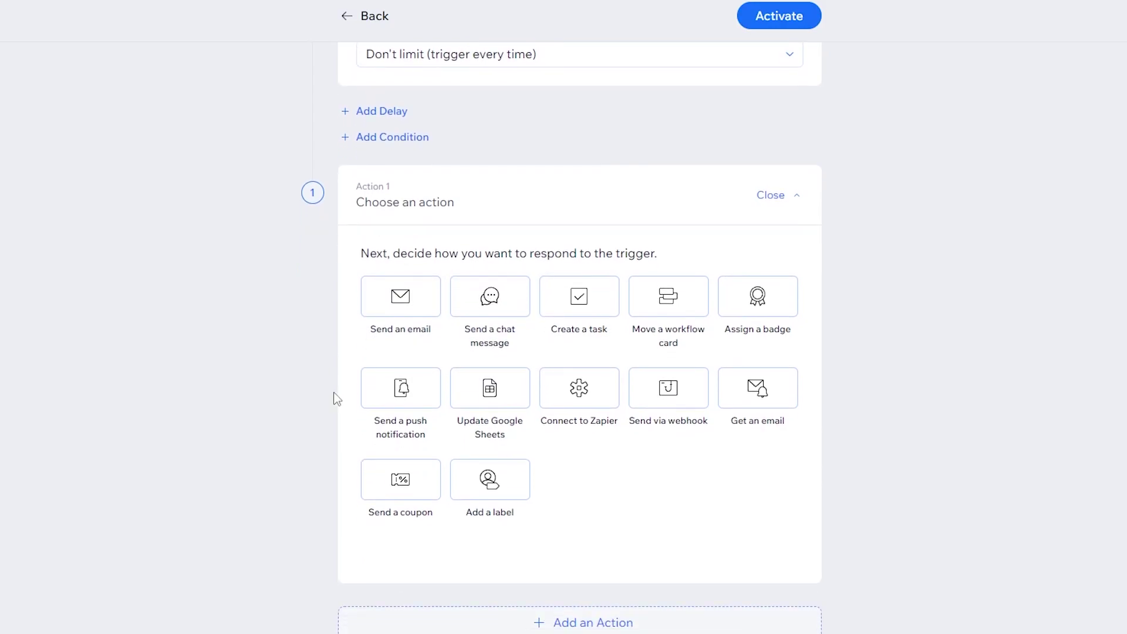
pyautogui.click(409, 488)
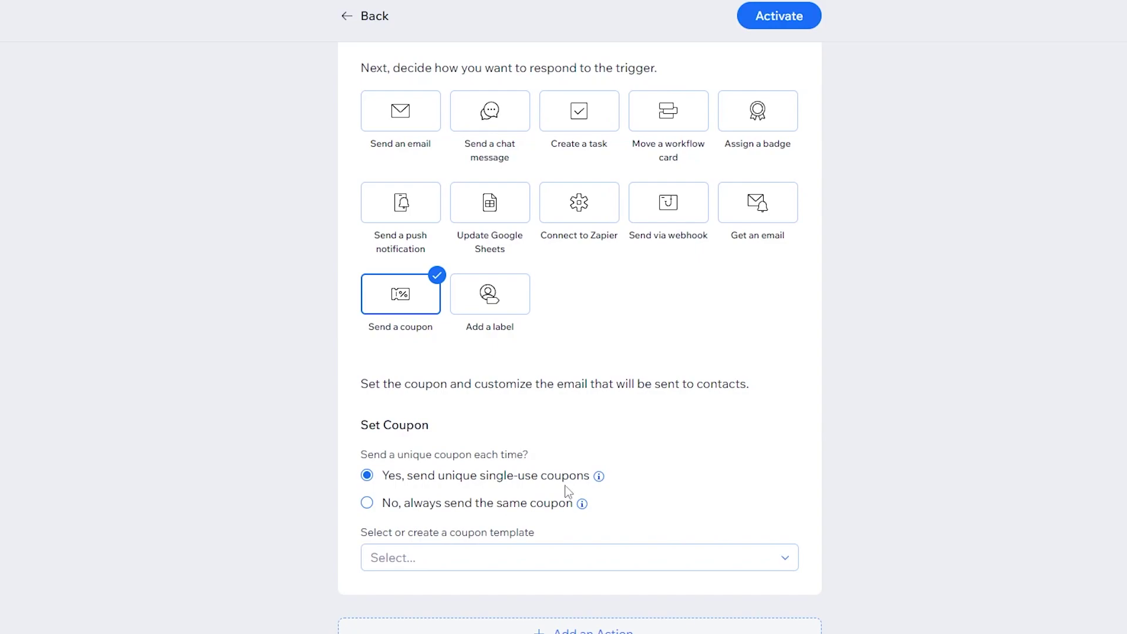
pyautogui.click(508, 512)
# Set up a new percentage discount coupon with code and name SPRING20, a 20% discount, applied to all products
pyautogui.scroll(-2, 511, 512)
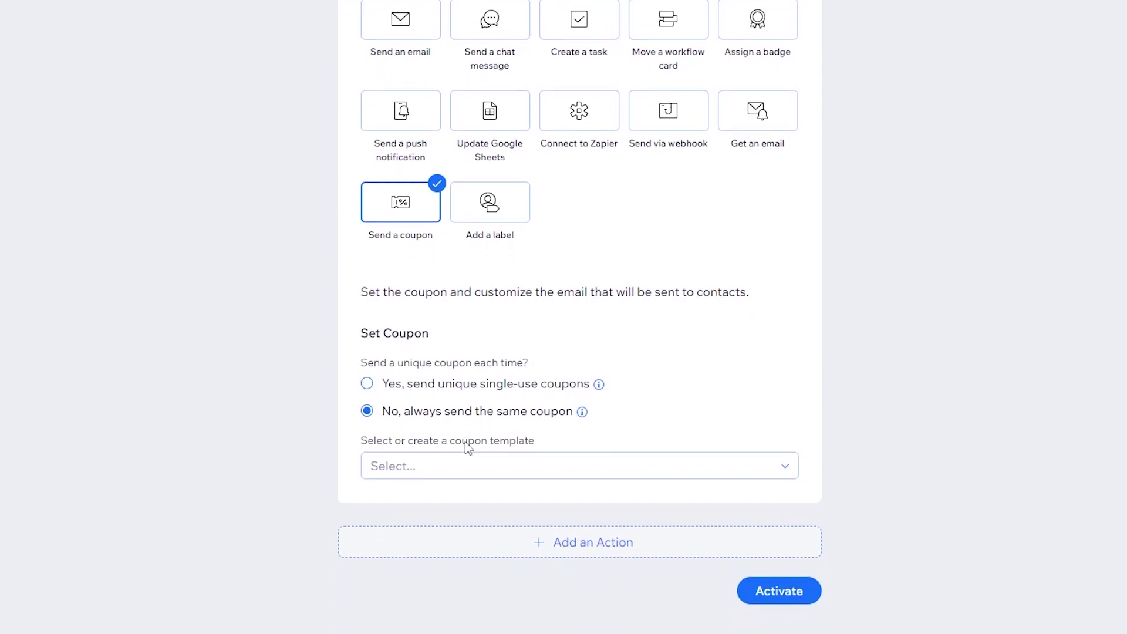
pyautogui.click(396, 463)
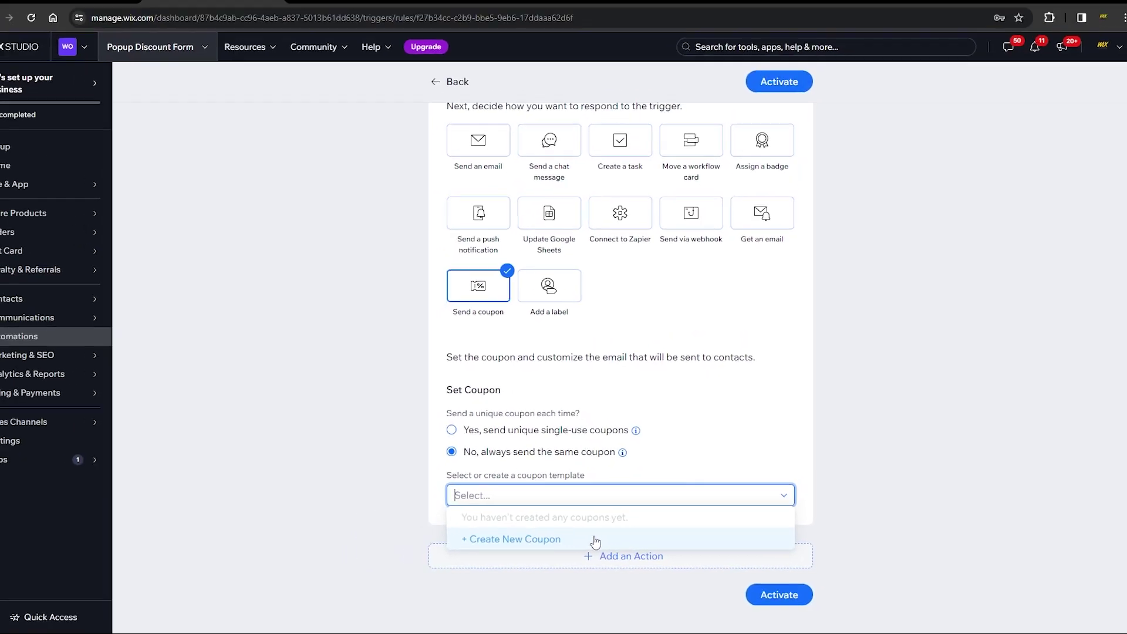
pyautogui.click(548, 523)
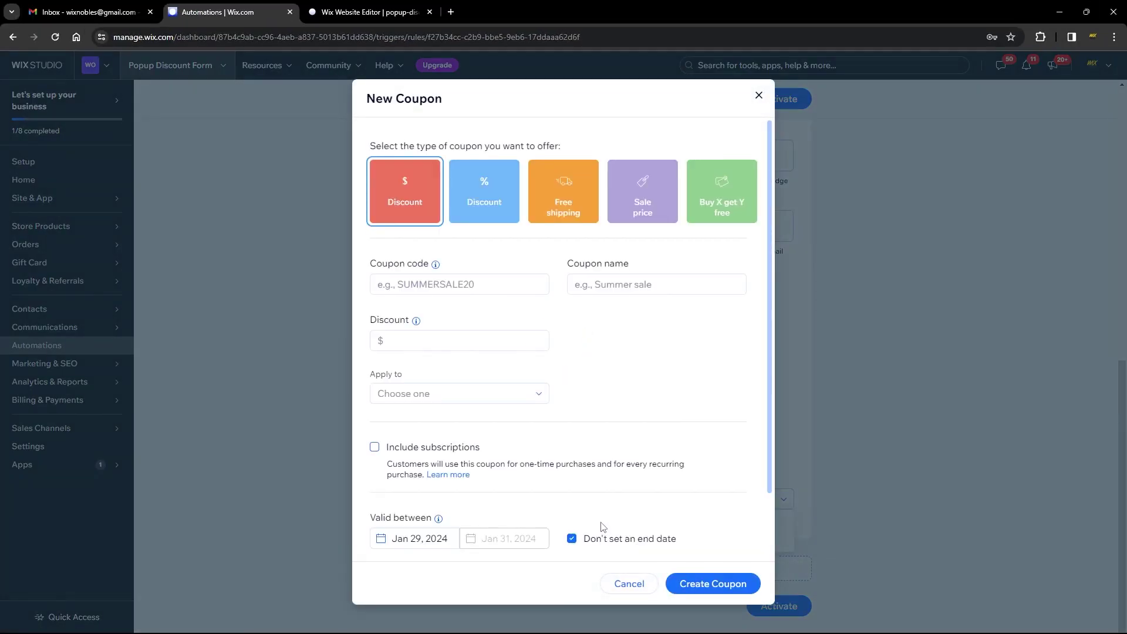
pyautogui.click(493, 348)
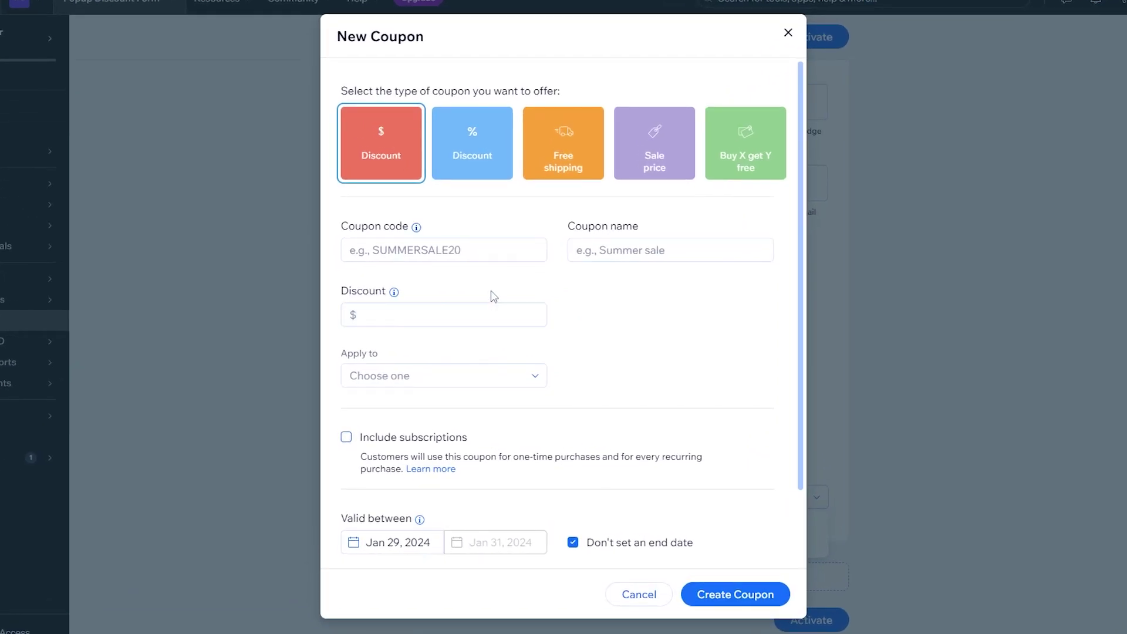
pyautogui.click(476, 161)
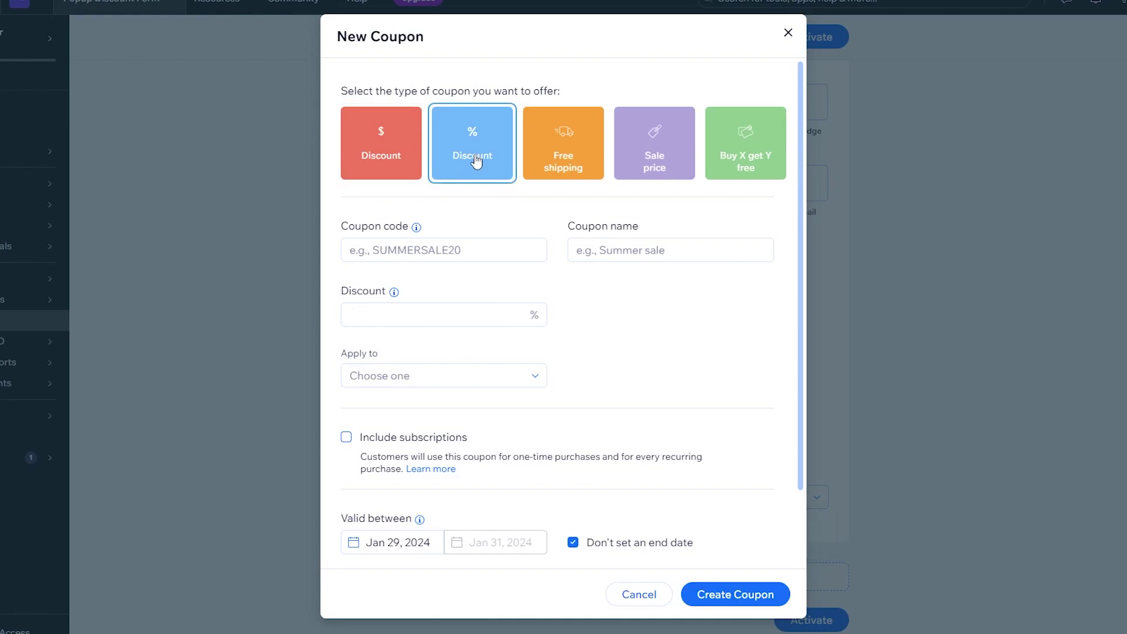
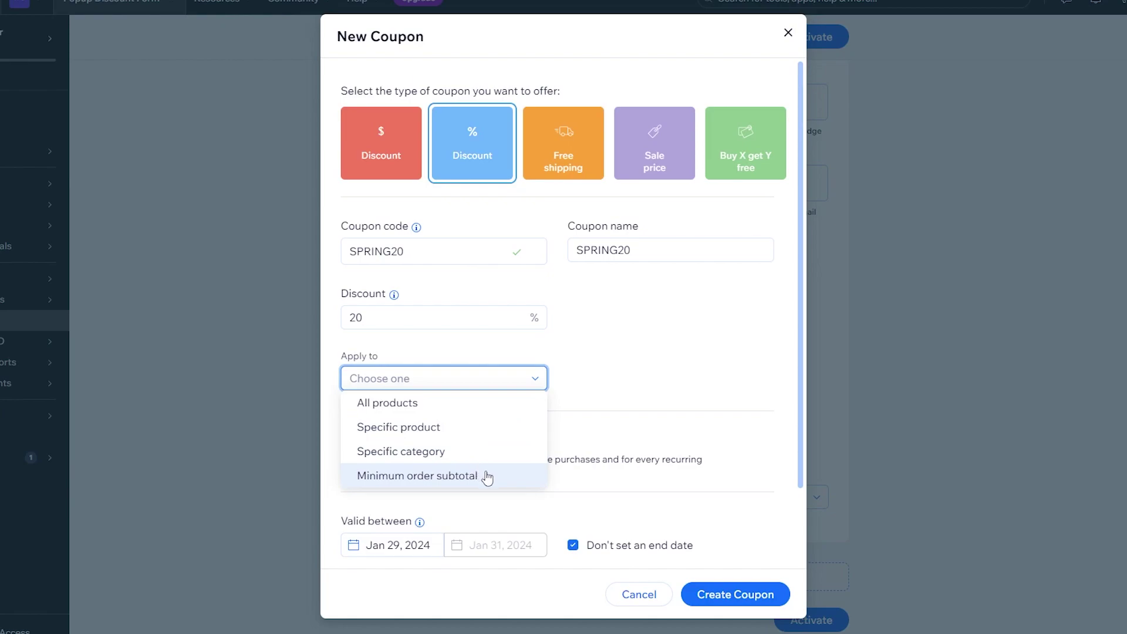
pyautogui.click(396, 405)
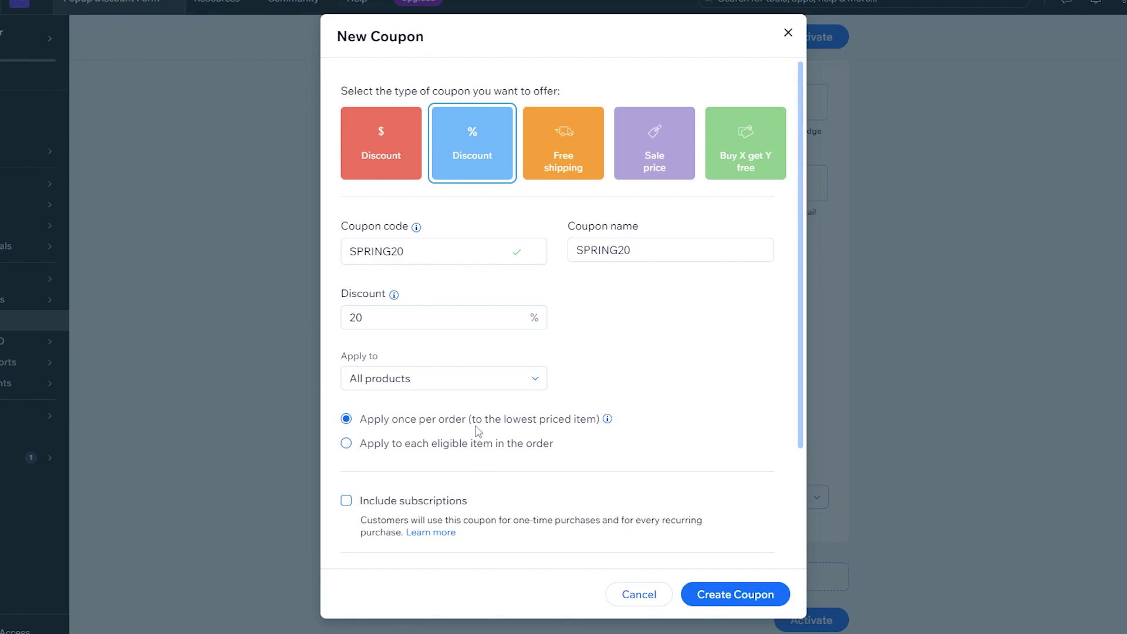
pyautogui.scroll(-3, 475, 429)
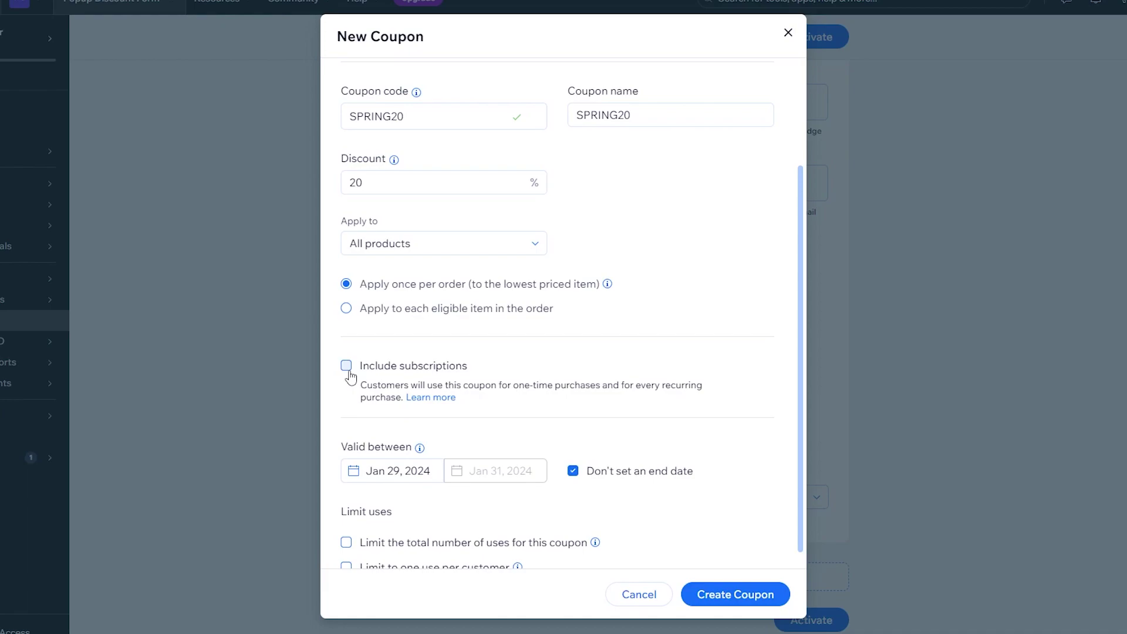
pyautogui.scroll(-1, 358, 405)
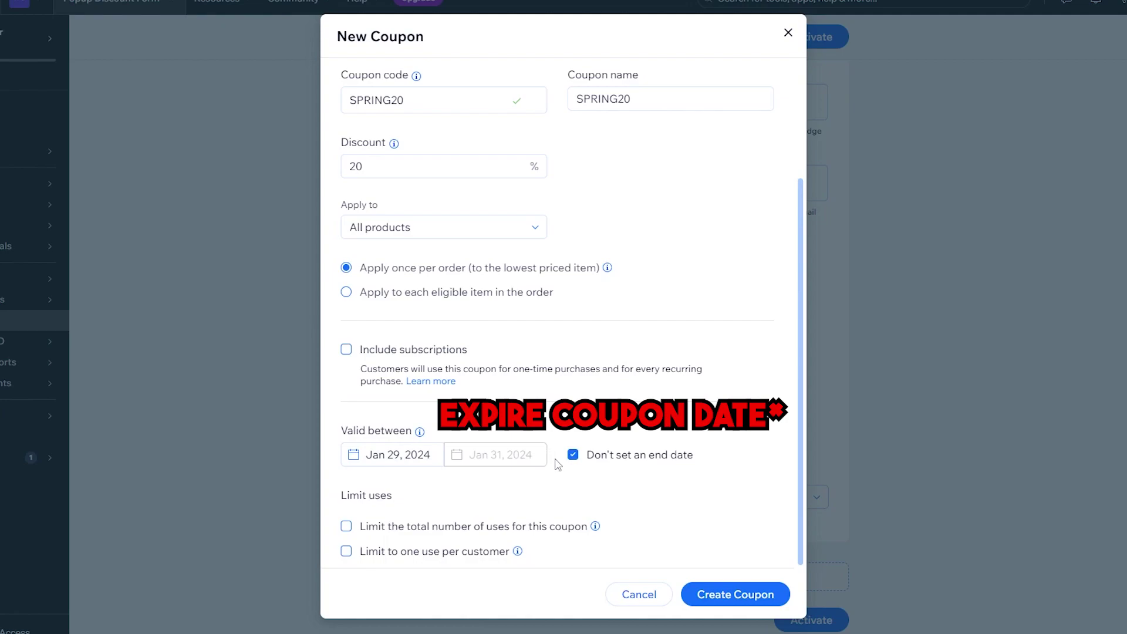
pyautogui.click(572, 456)
pyautogui.click(515, 455)
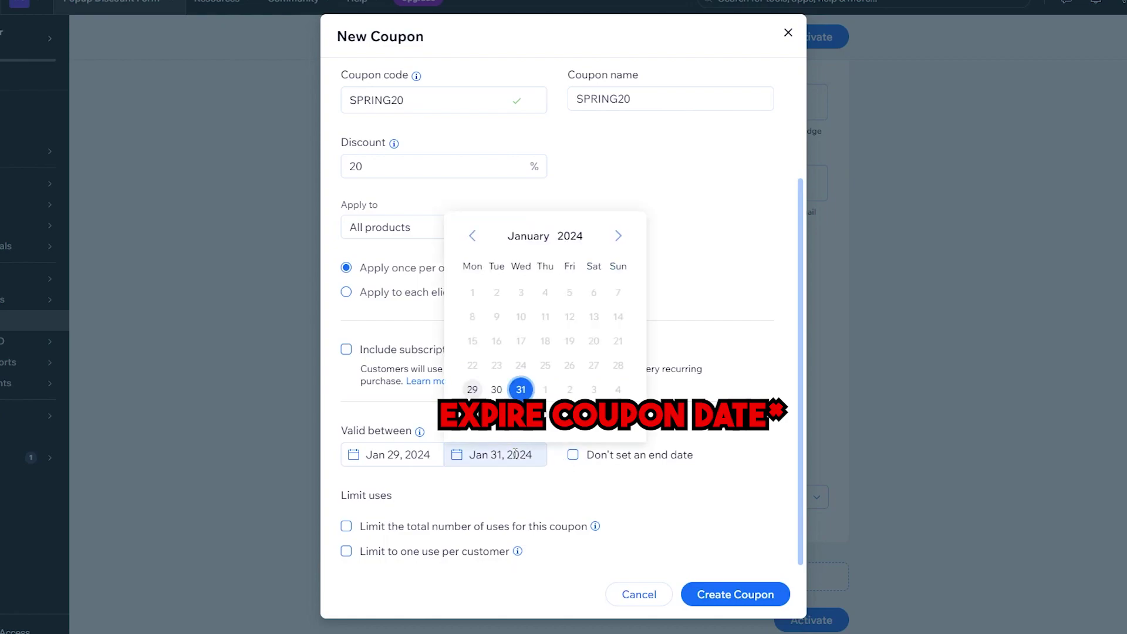
pyautogui.click(573, 455)
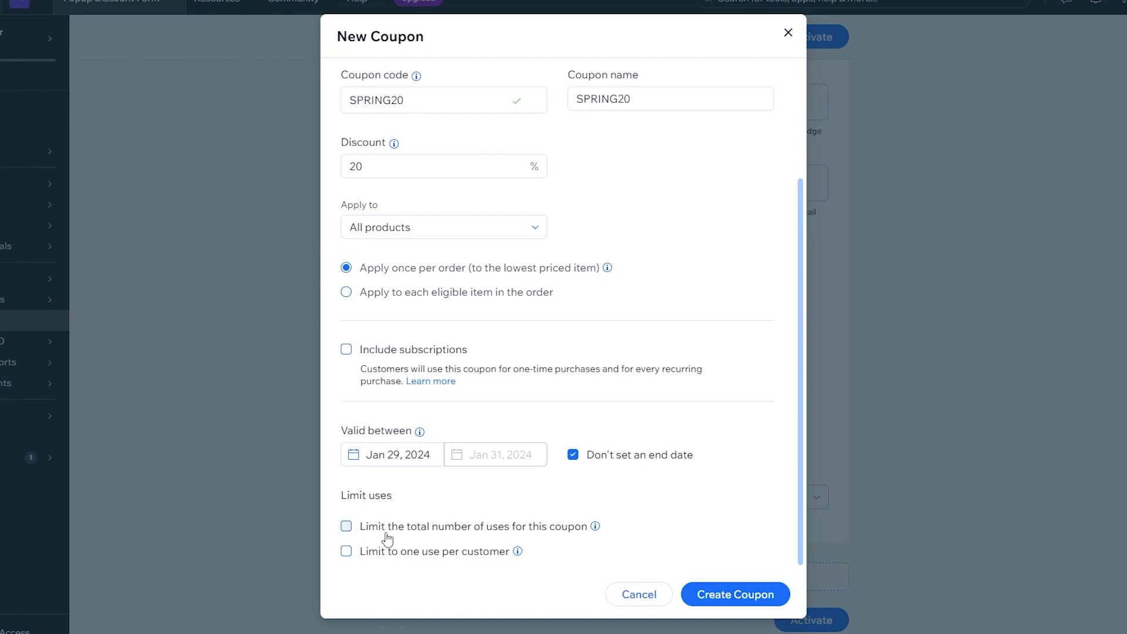
pyautogui.click(561, 529)
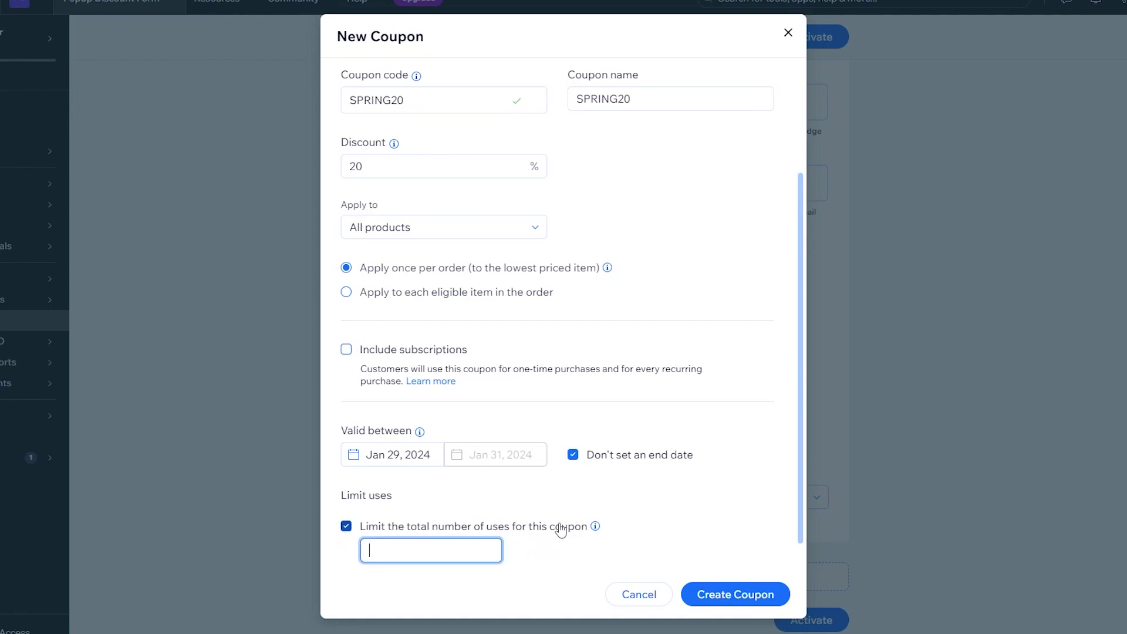
pyautogui.write('100')
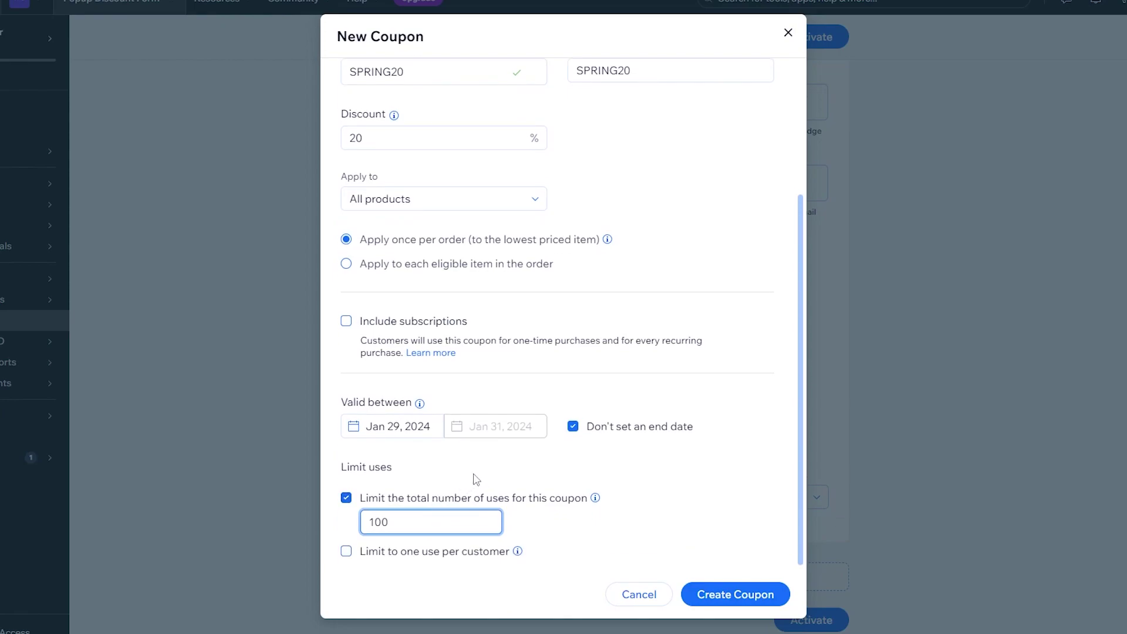
pyautogui.click(346, 498)
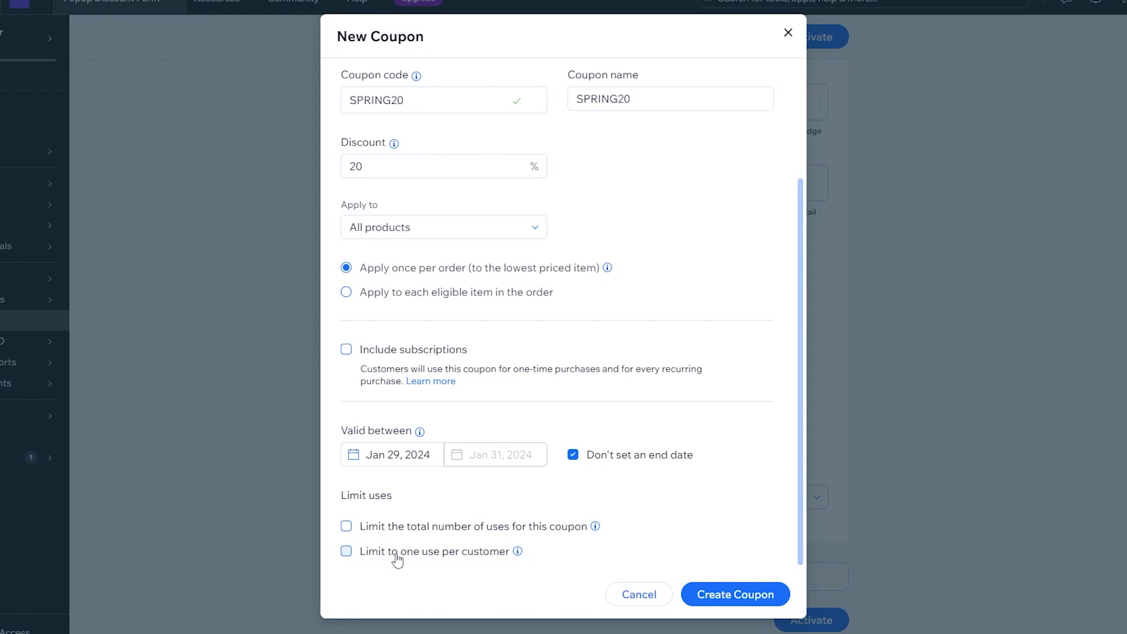
# Review the settings of the new 20% discount coupon SPRING20 and create it
pyautogui.scroll(3, 398, 560)
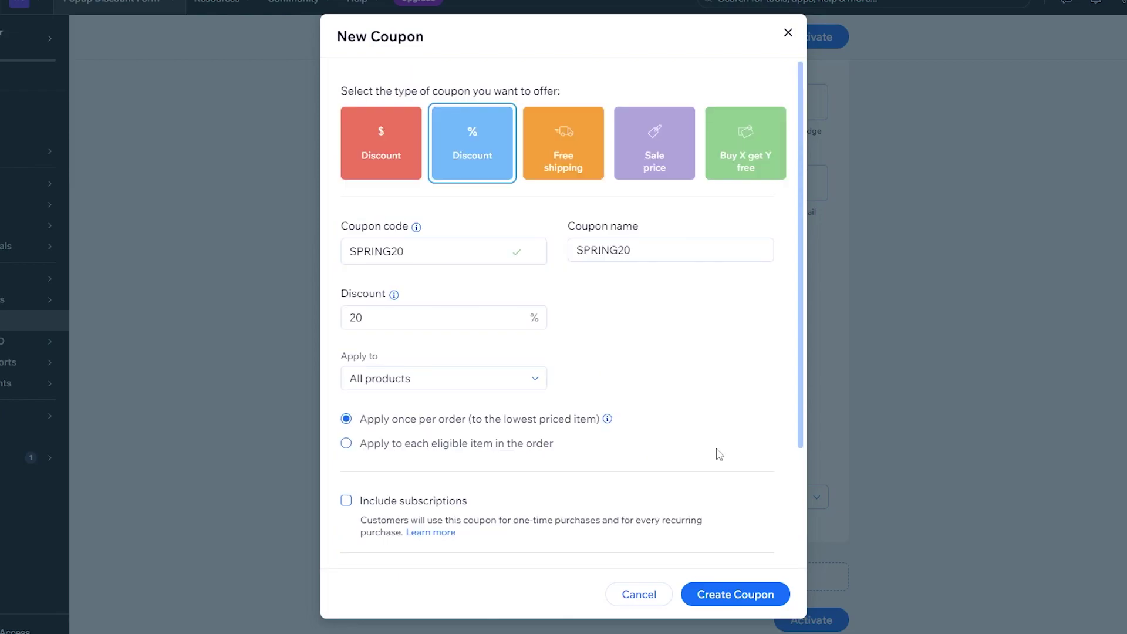
pyautogui.click(736, 596)
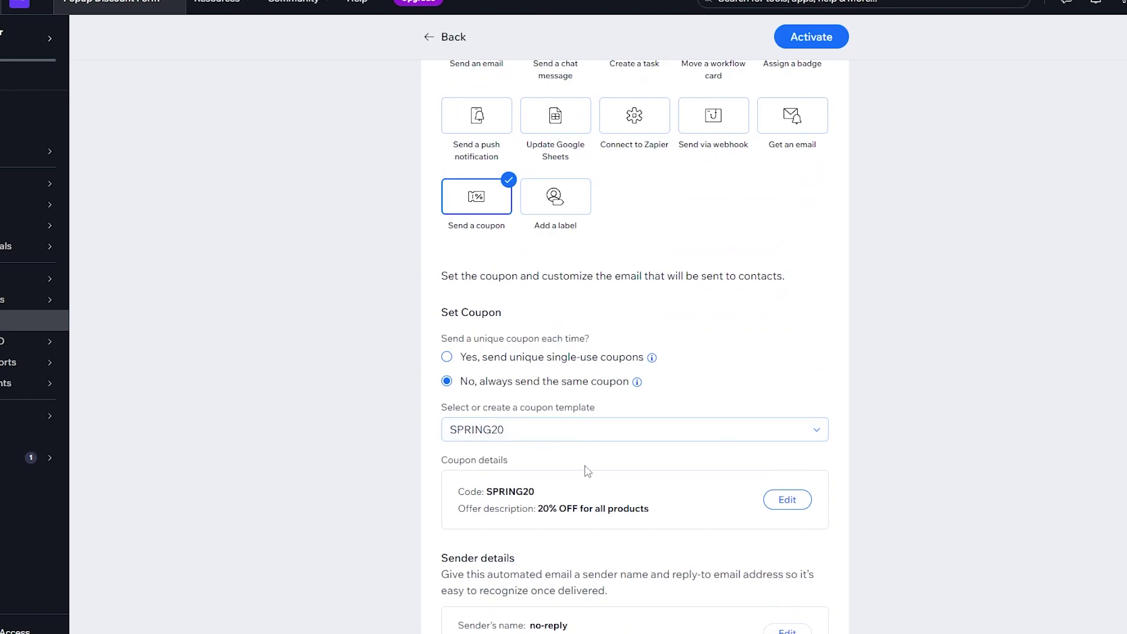
# Change the automated email's sender name to Wix Ideas, keep the suggested reply-to email, and submit the sender details
pyautogui.scroll(-4, 585, 479)
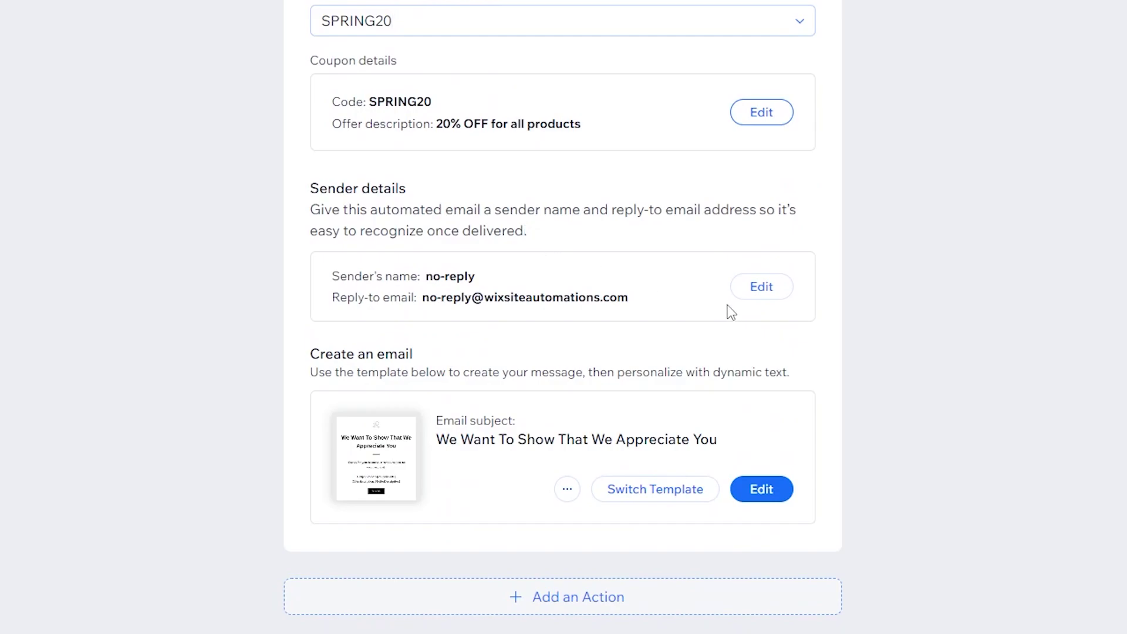
pyautogui.click(753, 293)
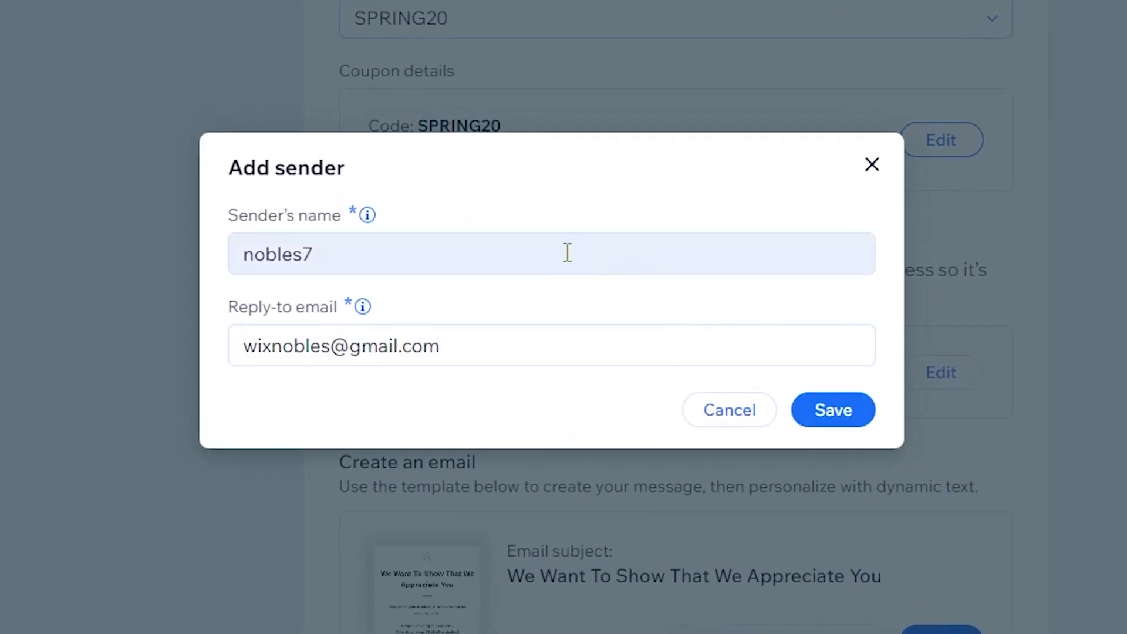
pyautogui.doubleClick(307, 258)
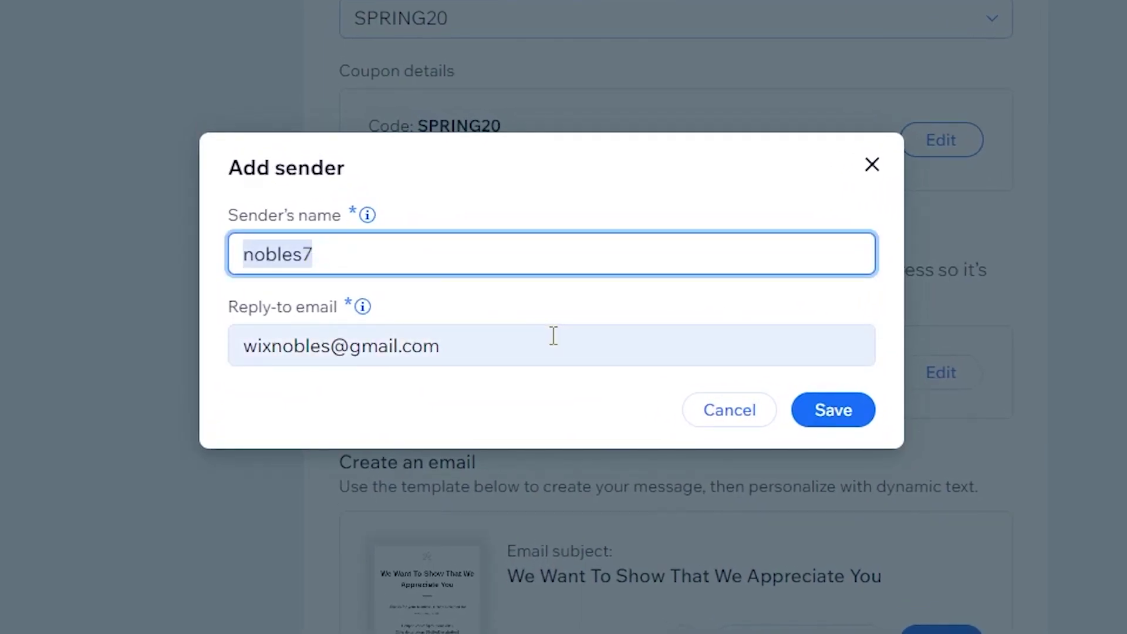
pyautogui.write('Wi')
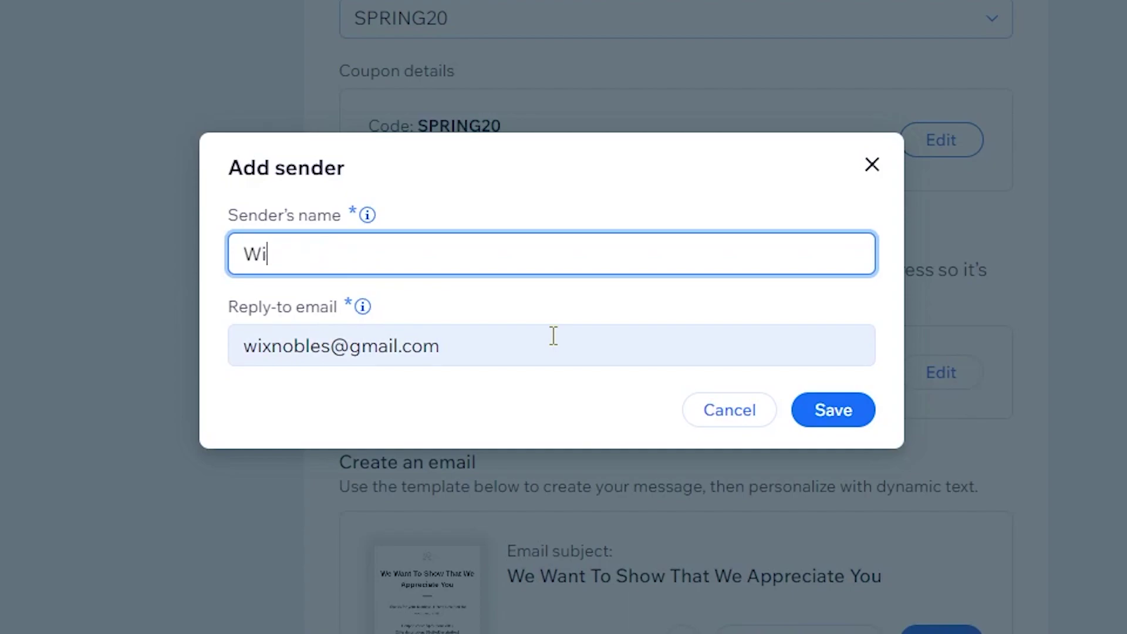
pyautogui.write('x Ideas')
pyautogui.press('Tab')
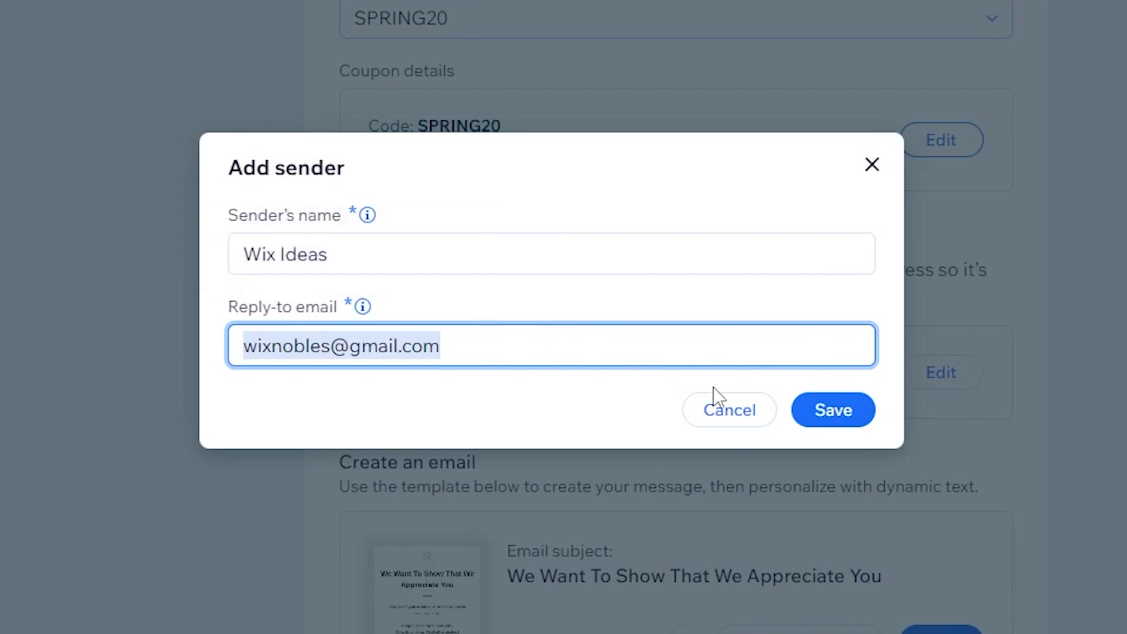
pyautogui.click(812, 405)
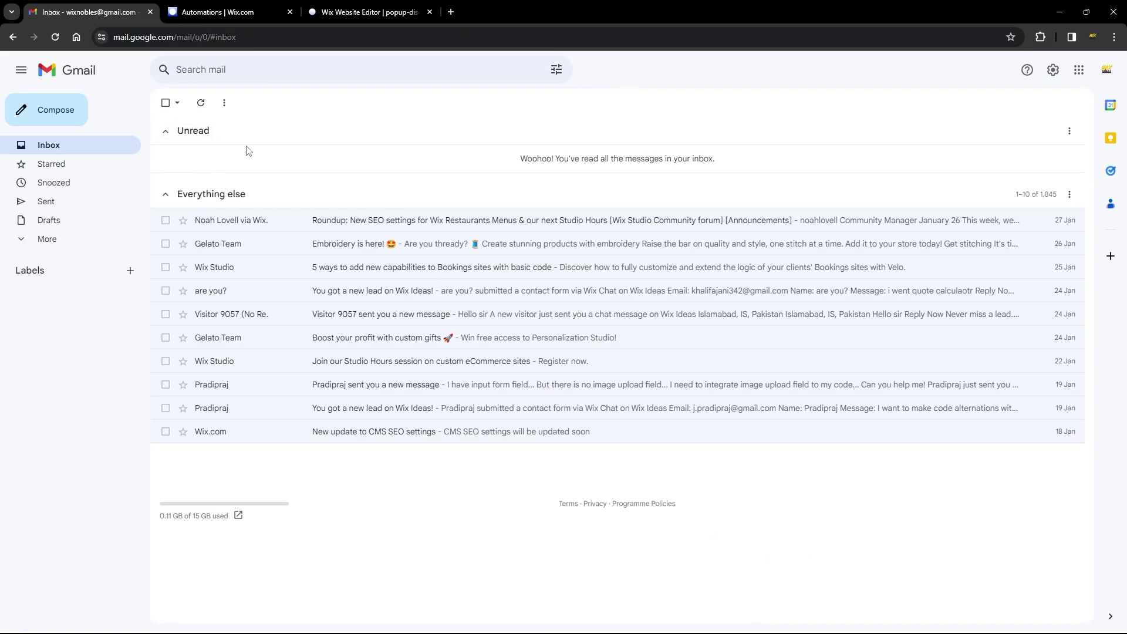
# In Gmail, open the email confirmation message in the spam folder and copy its confirmation code
pyautogui.click(53, 241)
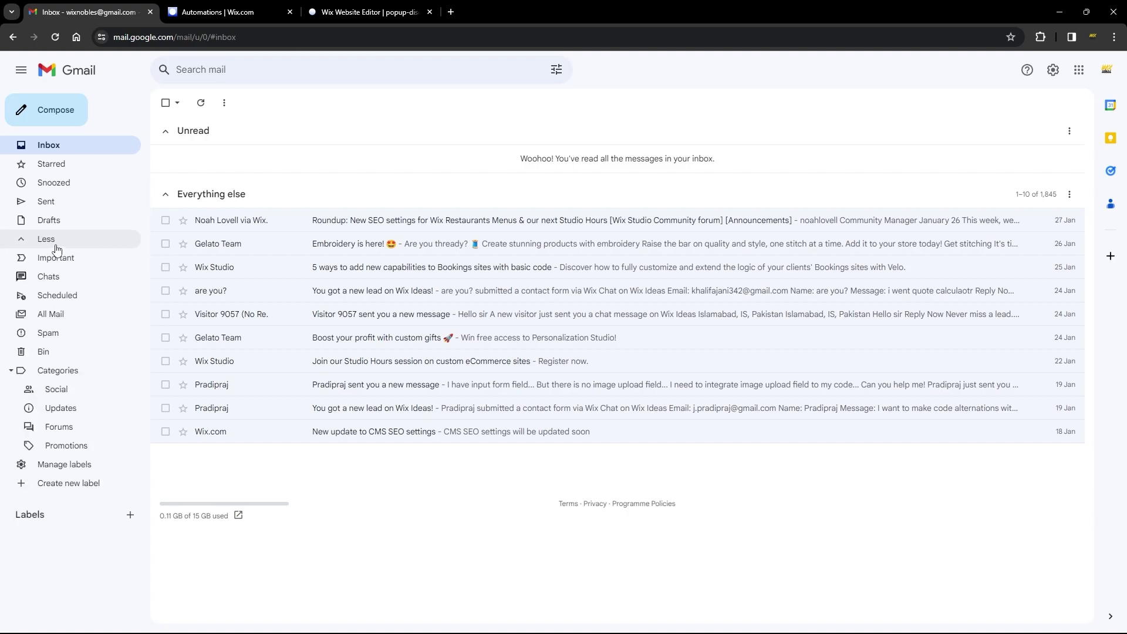
pyautogui.click(58, 333)
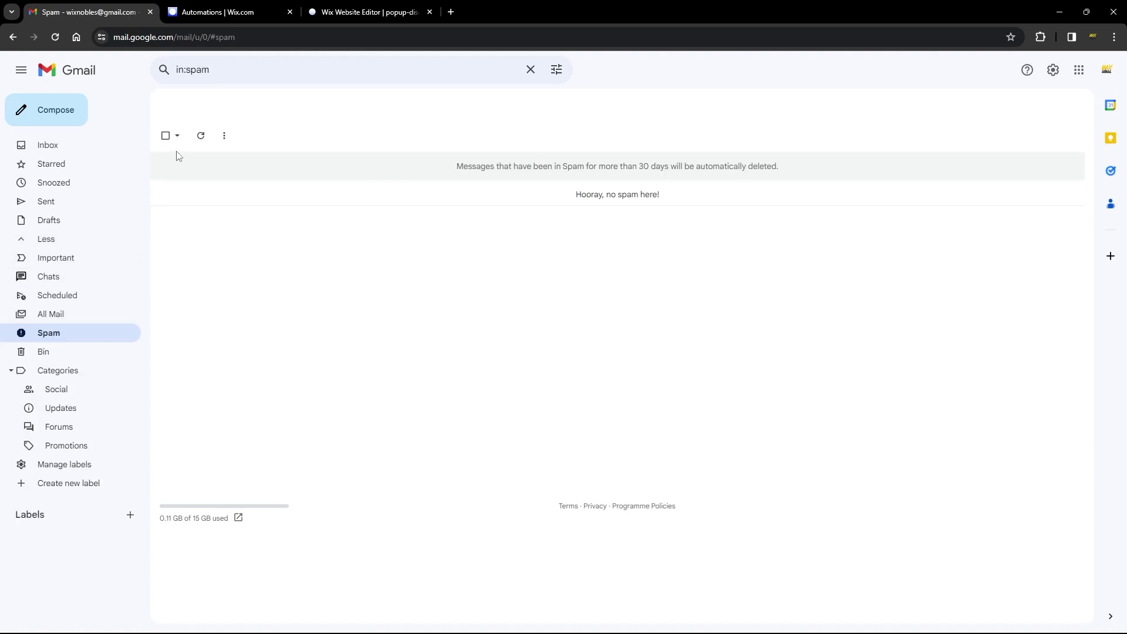
pyautogui.click(194, 141)
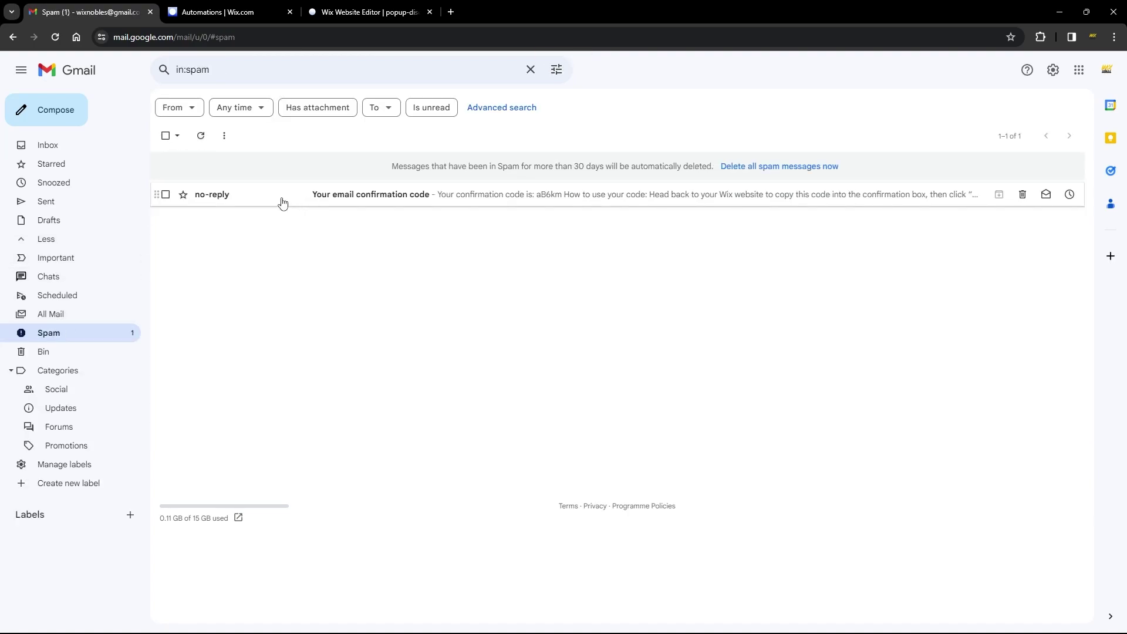
pyautogui.click(380, 202)
pyautogui.doubleClick(531, 399)
pyautogui.rightClick(527, 398)
pyautogui.click(544, 409)
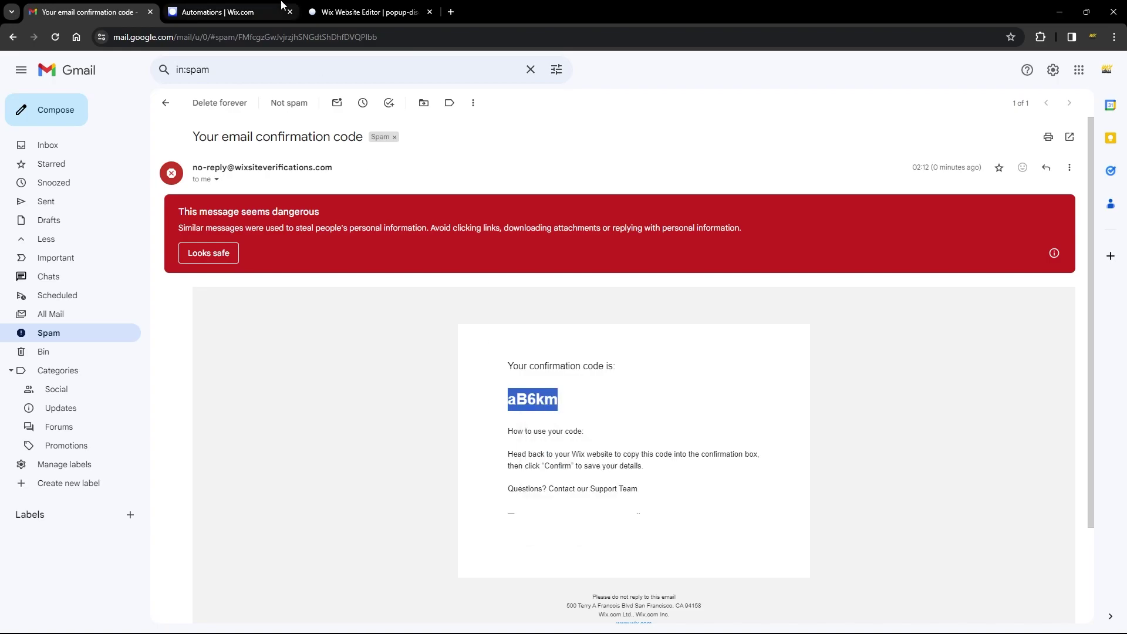
# Return to the Wix automation, confirm the sender's email address with the copied confirmation code, and save the Wix Ideas sender
pyautogui.click(218, 12)
pyautogui.click(479, 349)
pyautogui.hotkey('ctrl', 'v')
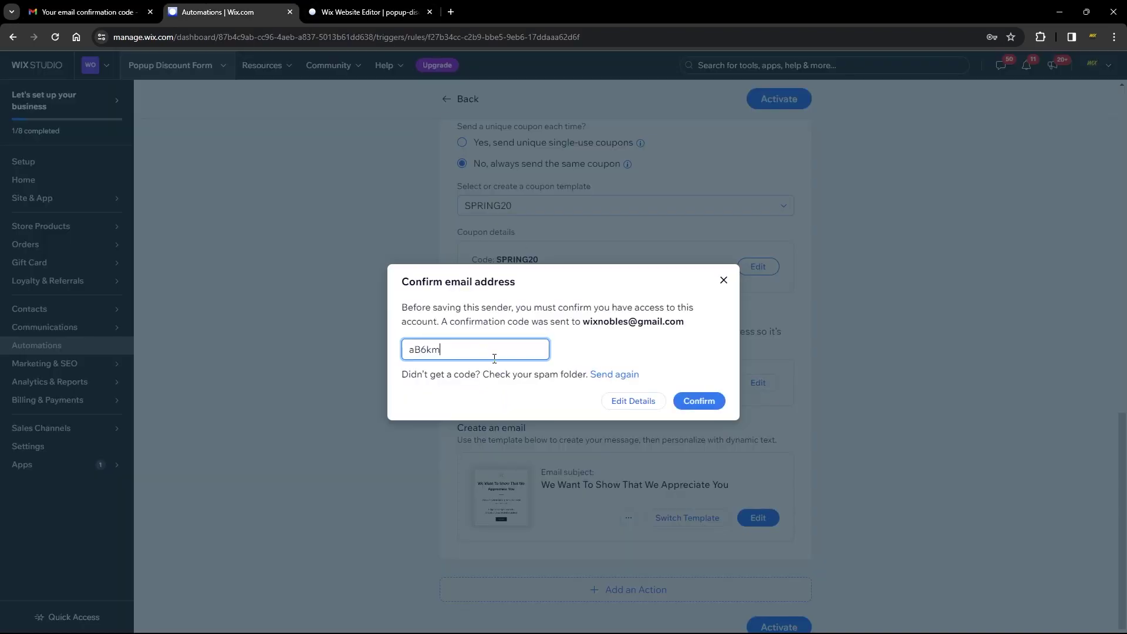
pyautogui.click(700, 405)
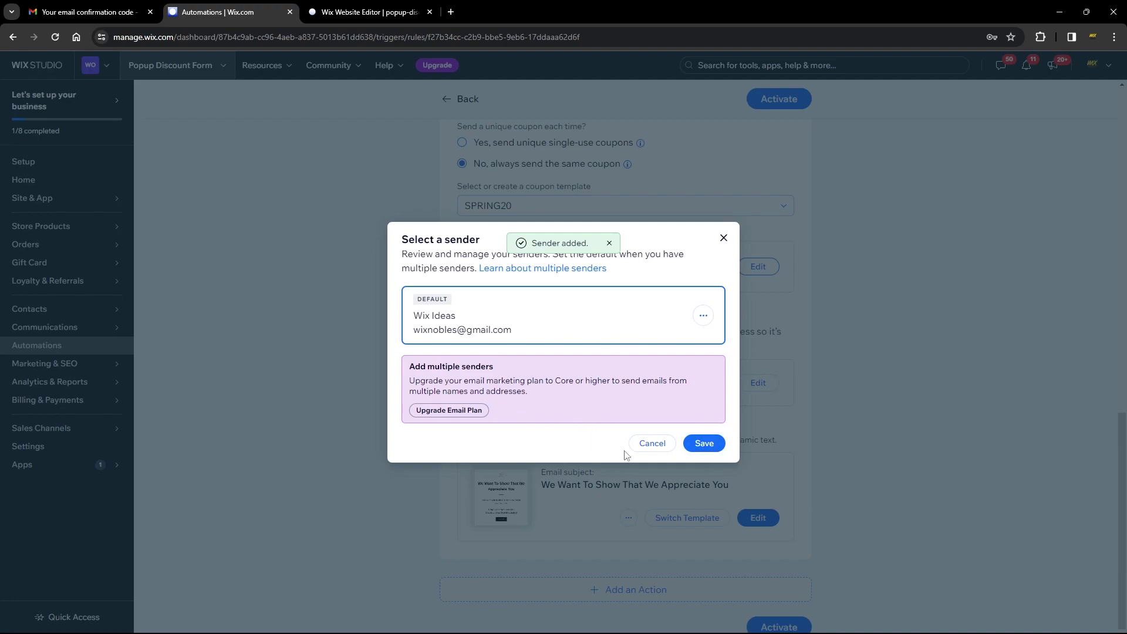
pyautogui.click(706, 449)
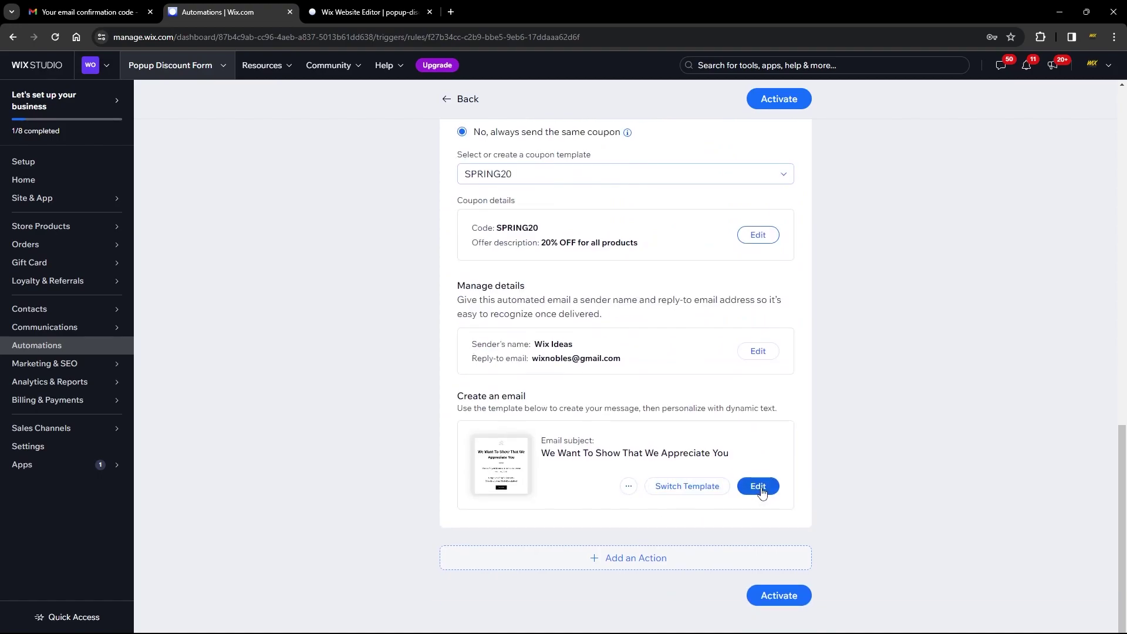
# Open the coupon email template for editing and examine the dynamic values available for its subject line
pyautogui.click(757, 486)
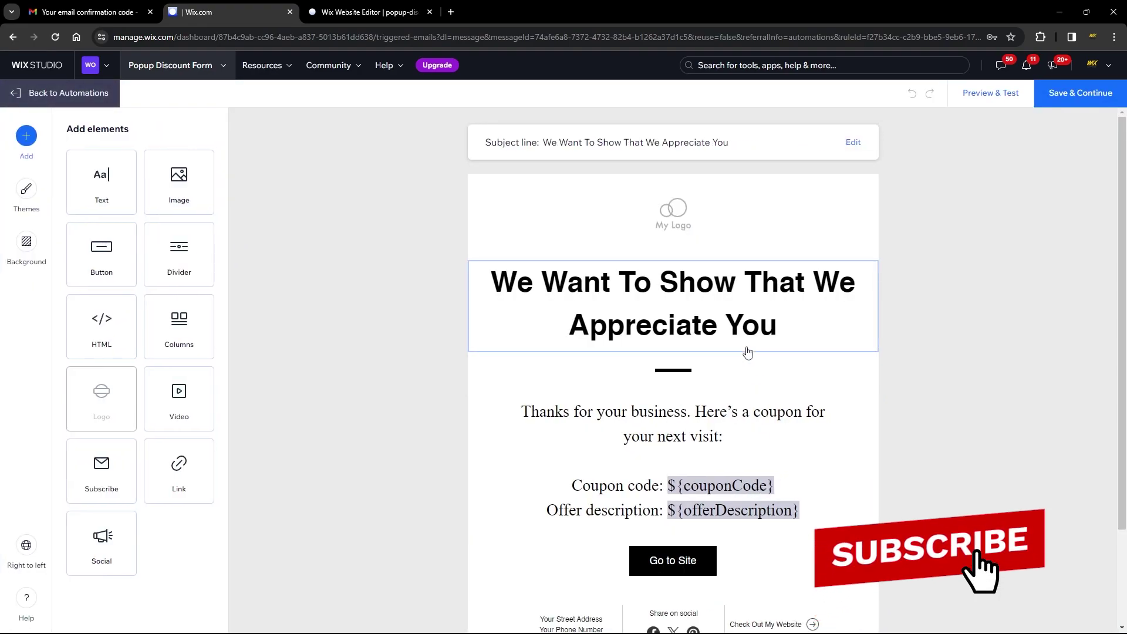
pyautogui.click(852, 143)
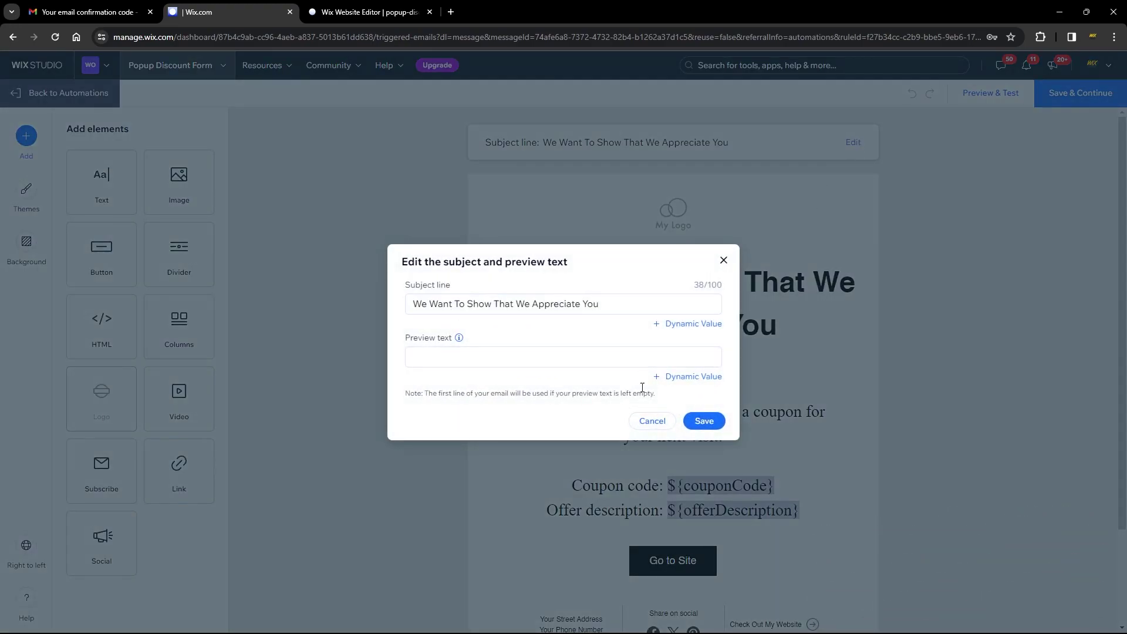
pyautogui.click(696, 326)
pyautogui.scroll(-3, 672, 403)
pyautogui.scroll(-5, 669, 403)
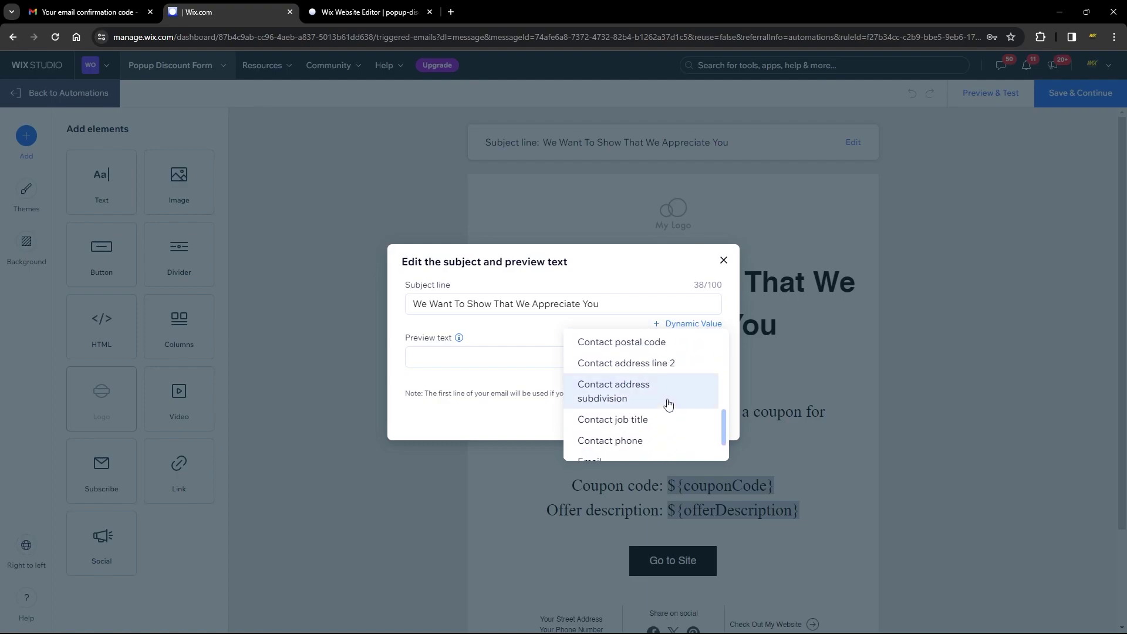
pyautogui.scroll(5, 655, 412)
pyautogui.scroll(3, 652, 410)
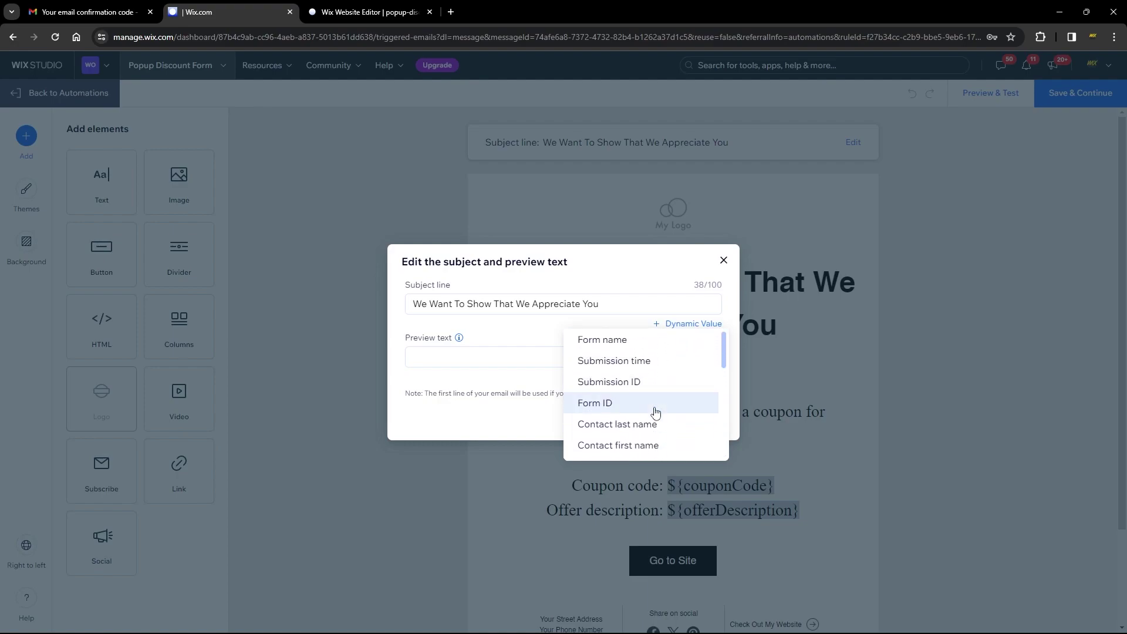
pyautogui.click(723, 260)
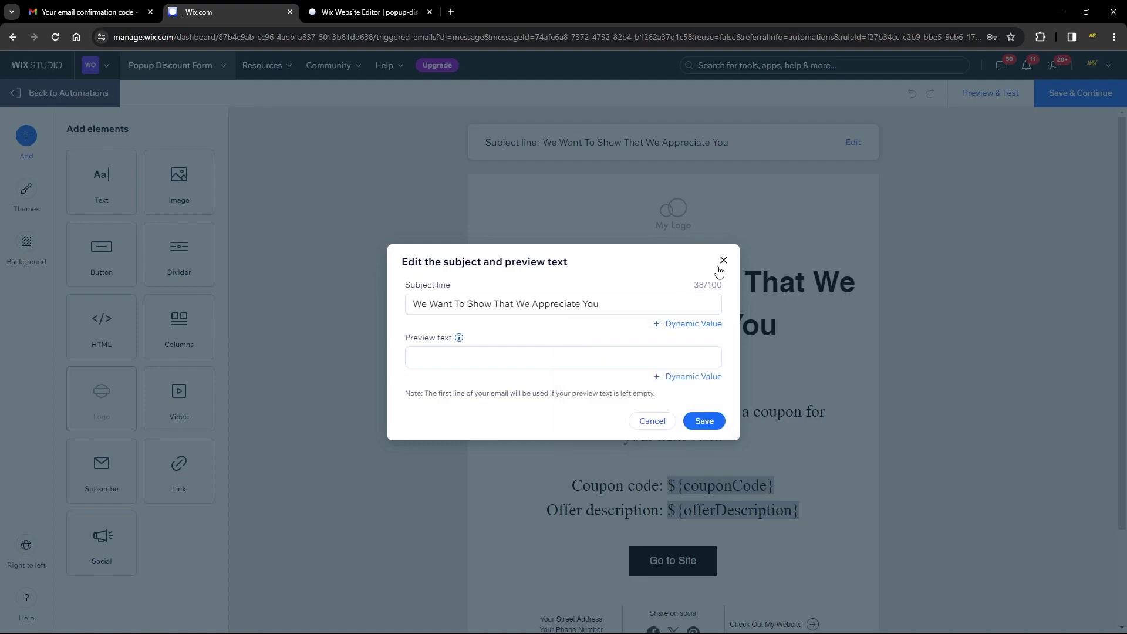
pyautogui.click(723, 260)
# Activate the Coupon/Discount Automation
pyautogui.scroll(-2, 653, 357)
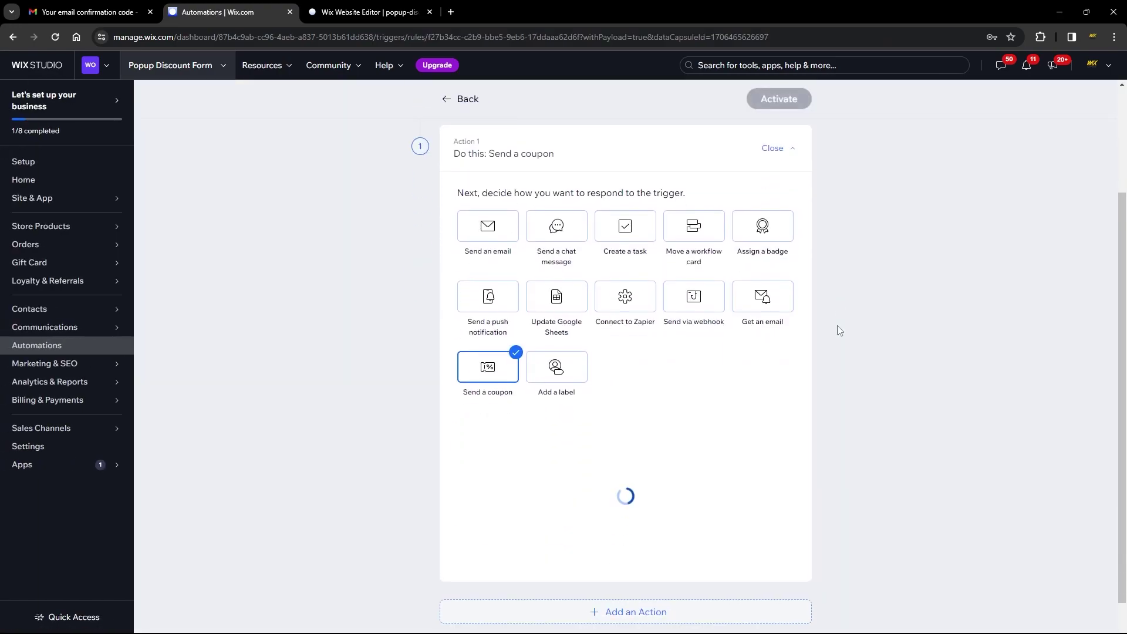
pyautogui.scroll(-5, 819, 354)
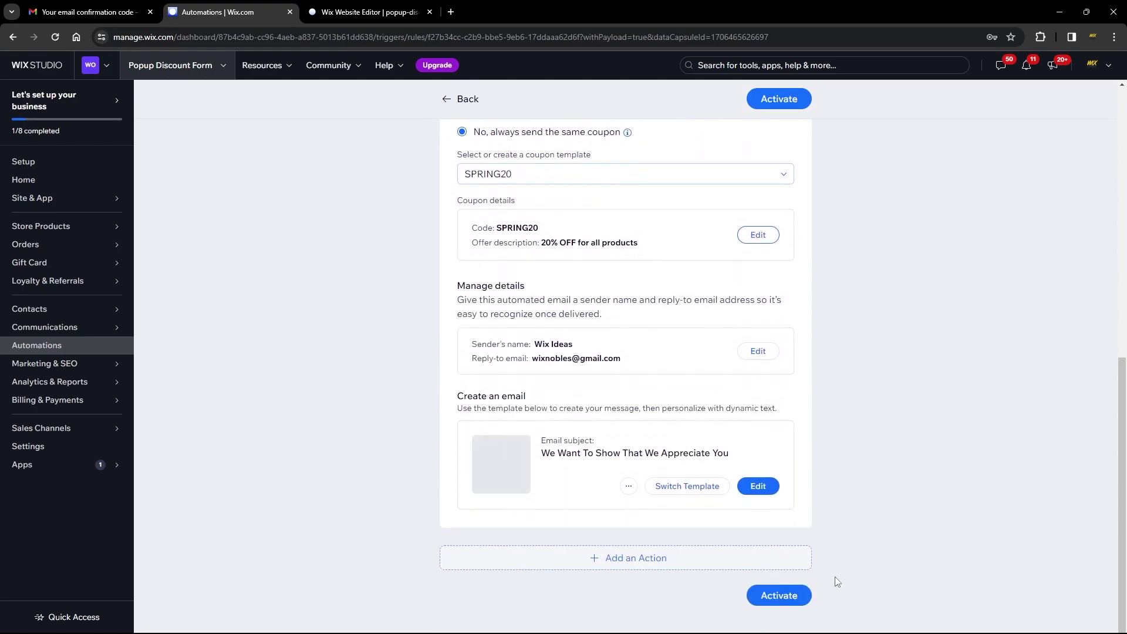
pyautogui.click(791, 597)
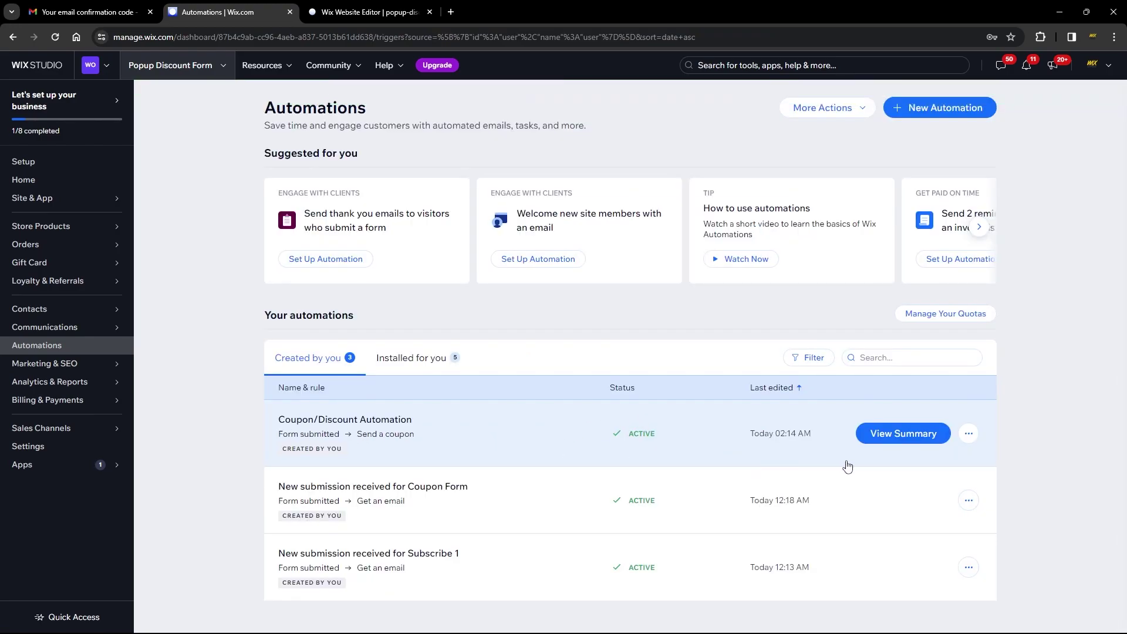
# Switch to the website editor and set the Promo (20% off) lightbox to display automatically on whichever page a visitor sees first
pyautogui.click(403, 4)
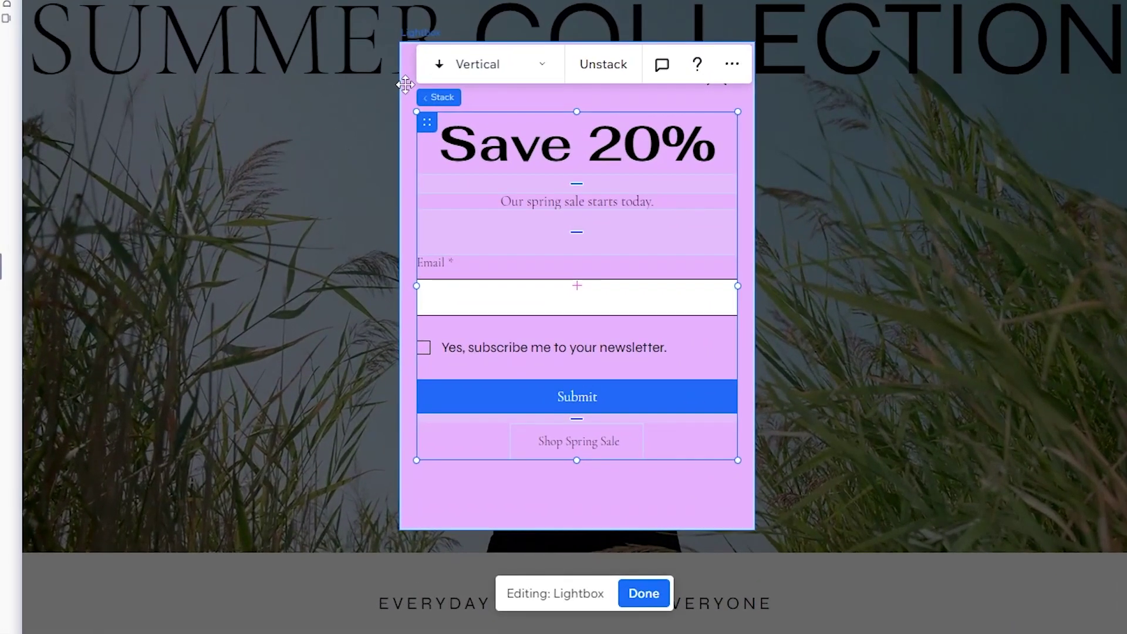
pyautogui.click(405, 84)
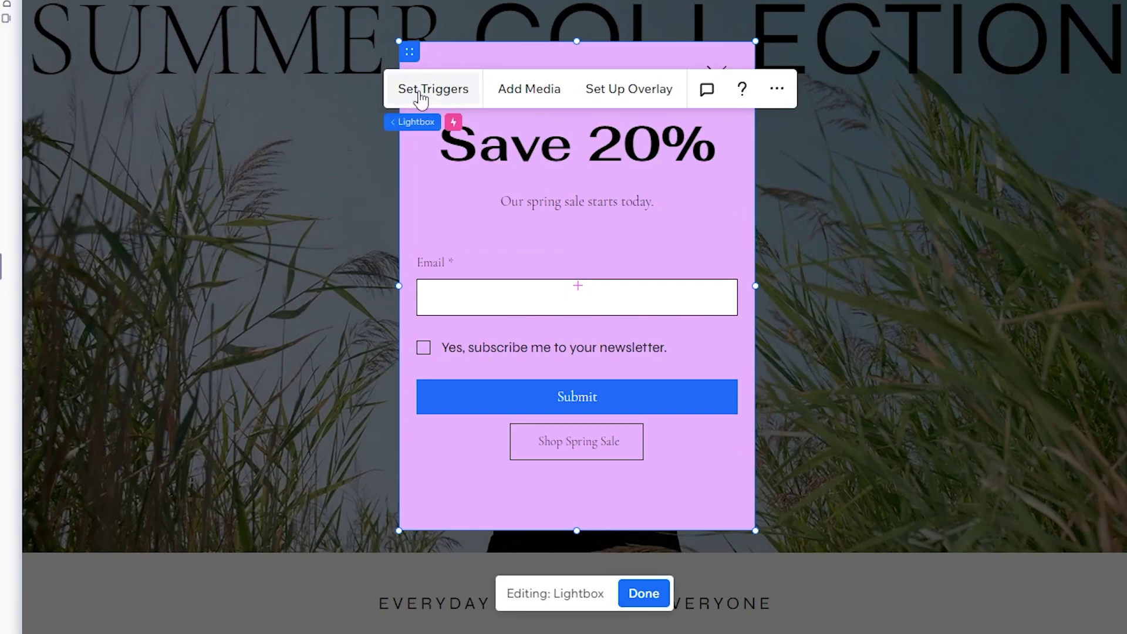
pyautogui.click(427, 100)
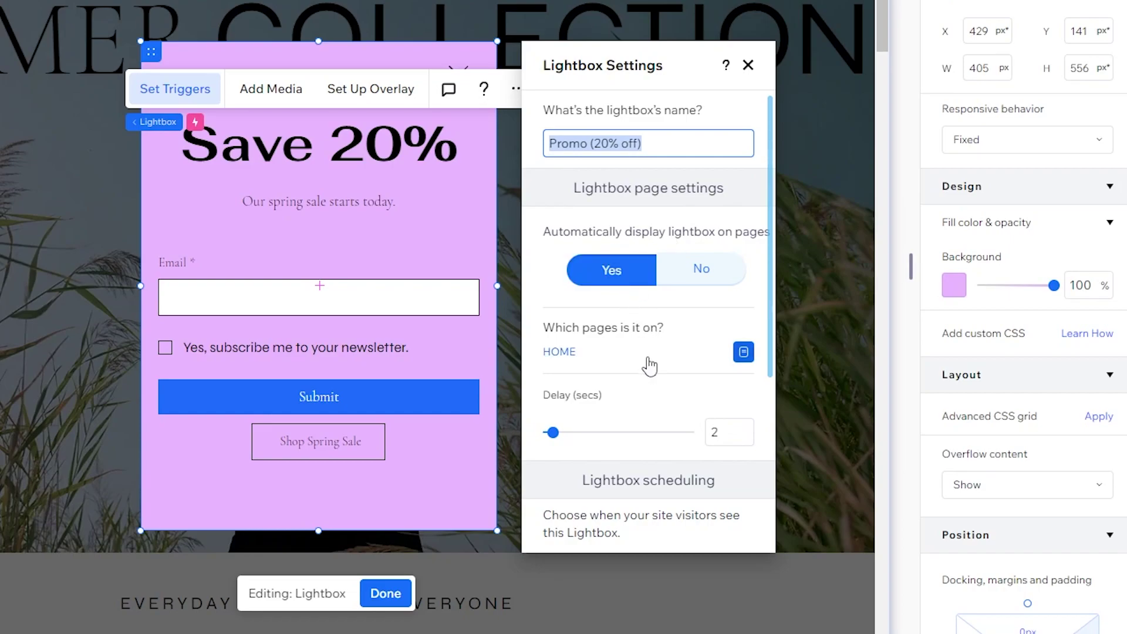
pyautogui.click(593, 359)
pyautogui.click(593, 359)
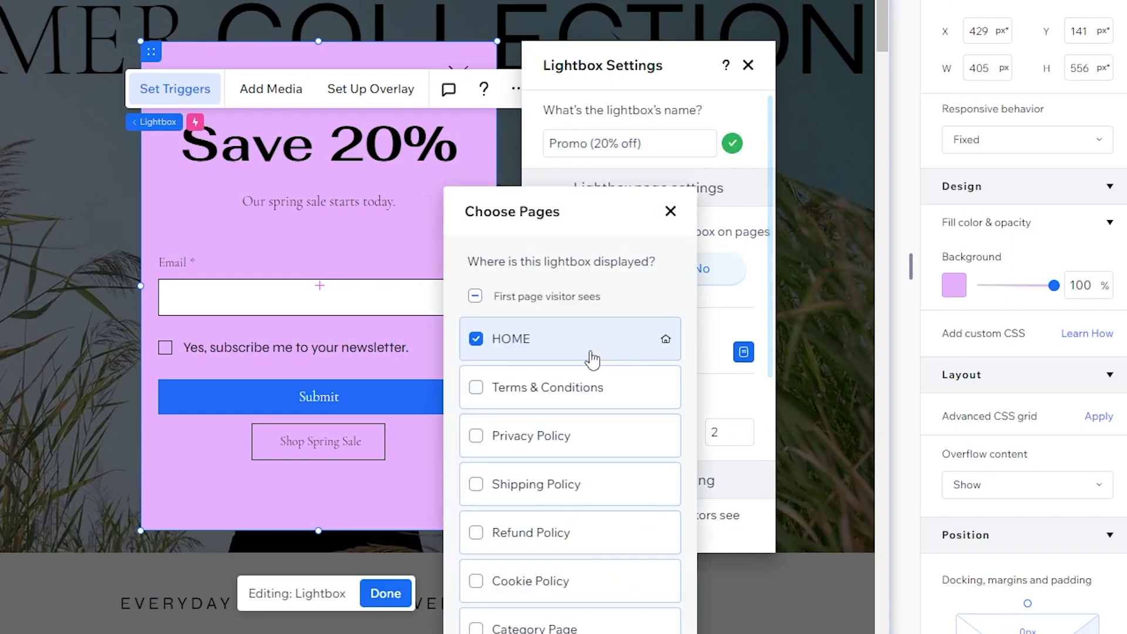
pyautogui.click(474, 297)
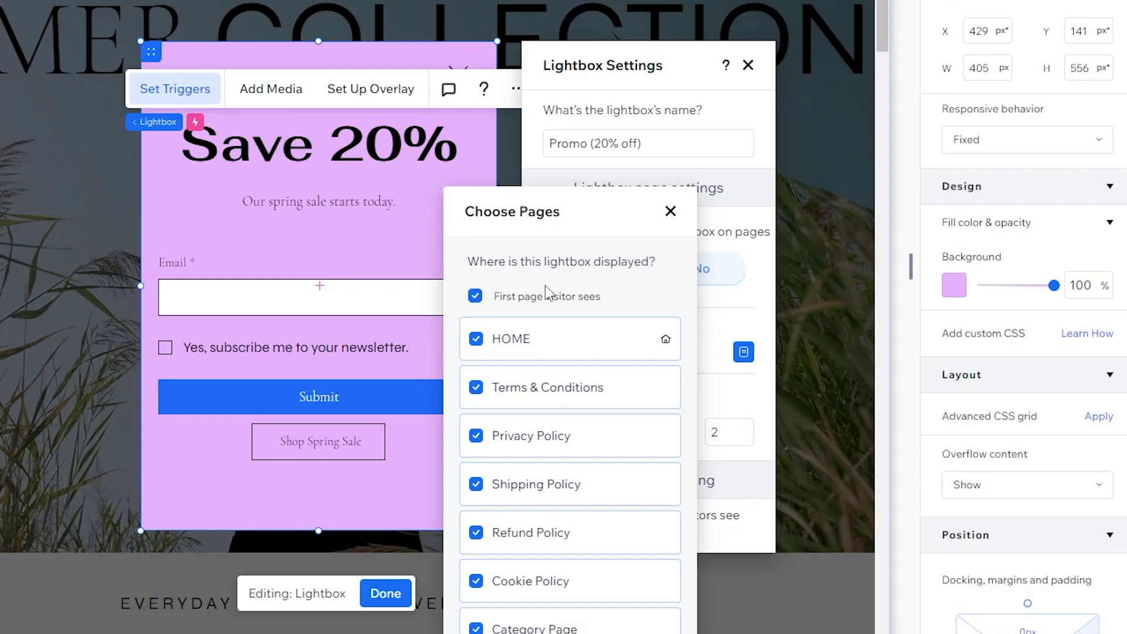
pyautogui.click(667, 212)
pyautogui.scroll(-3, 599, 247)
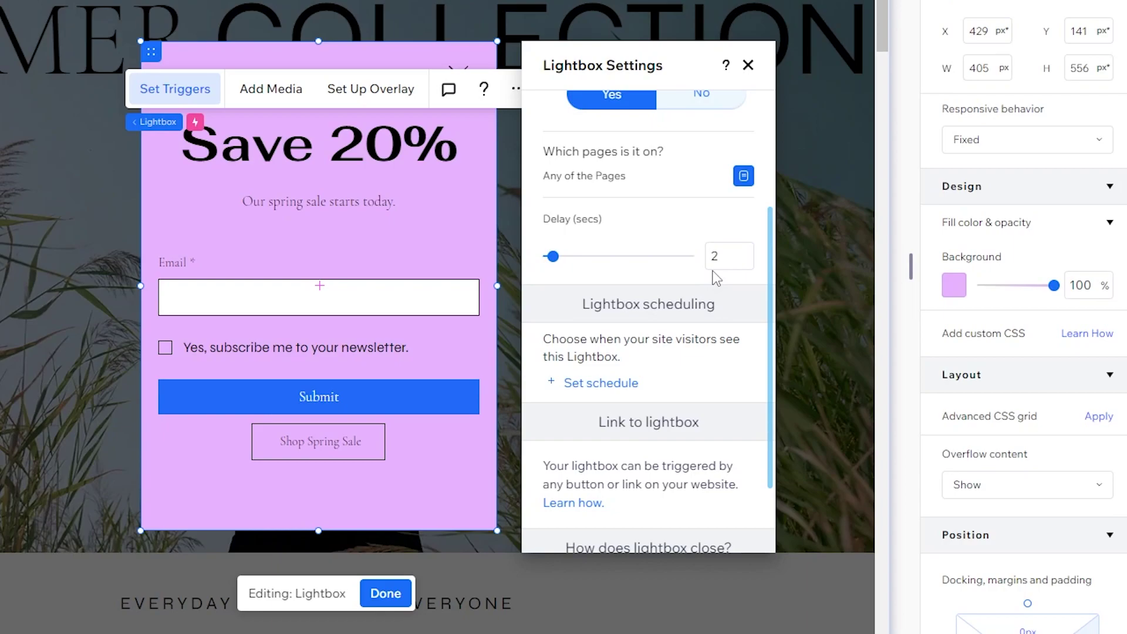
pyautogui.scroll(-2, 657, 316)
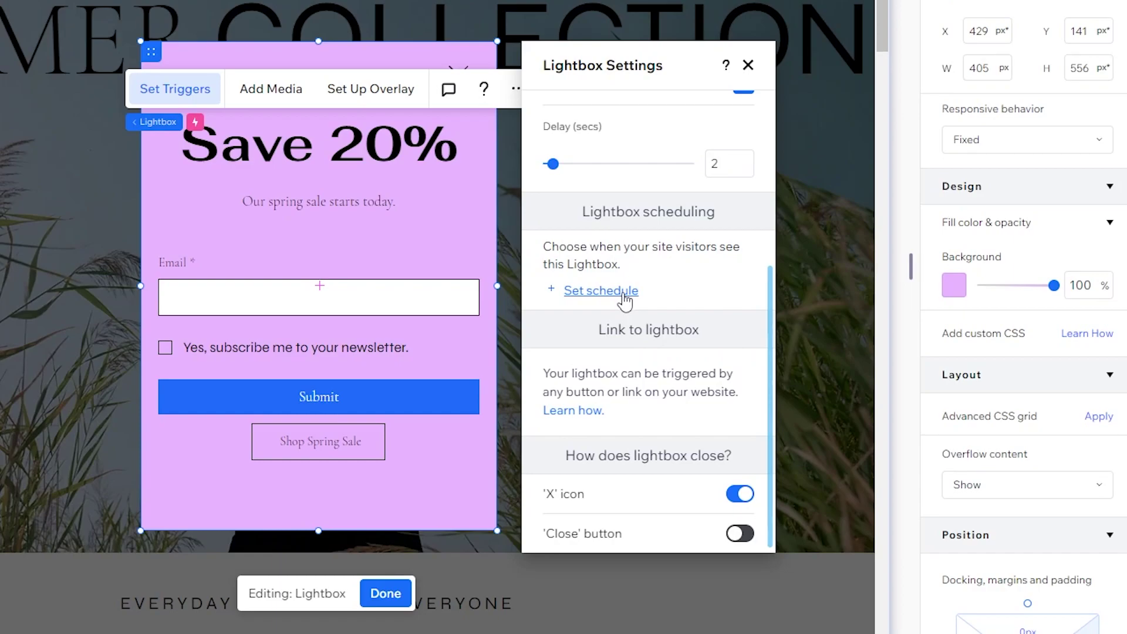
pyautogui.press('Escape')
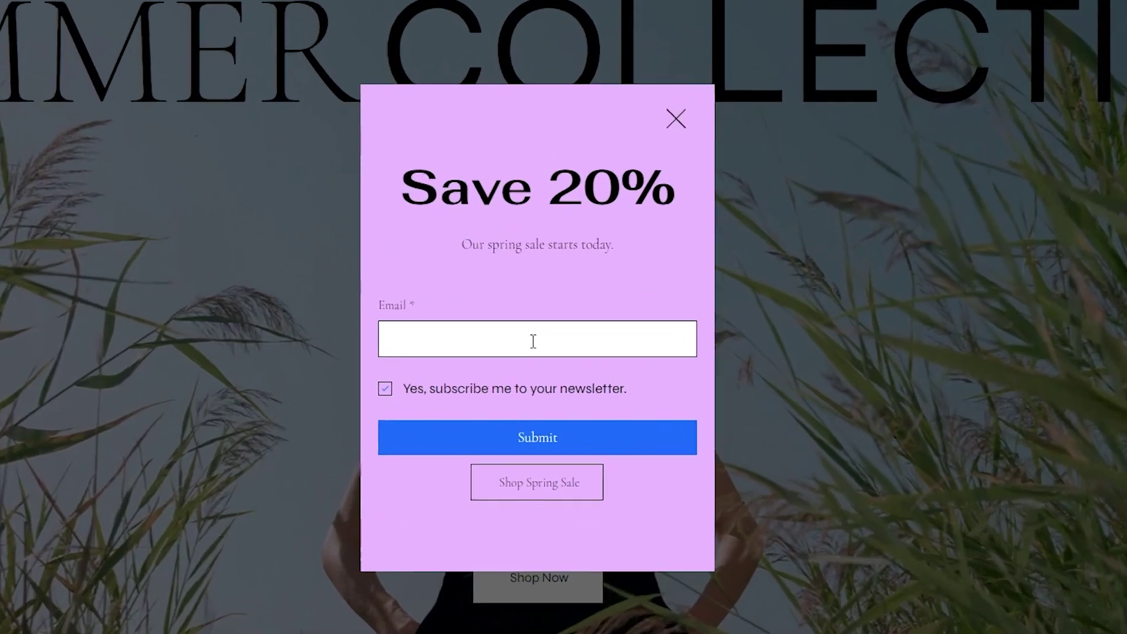
# On the live site, fill in the popup form's email field and submit it with the newsletter subscription ticked
pyautogui.click(556, 360)
pyautogui.click(526, 393)
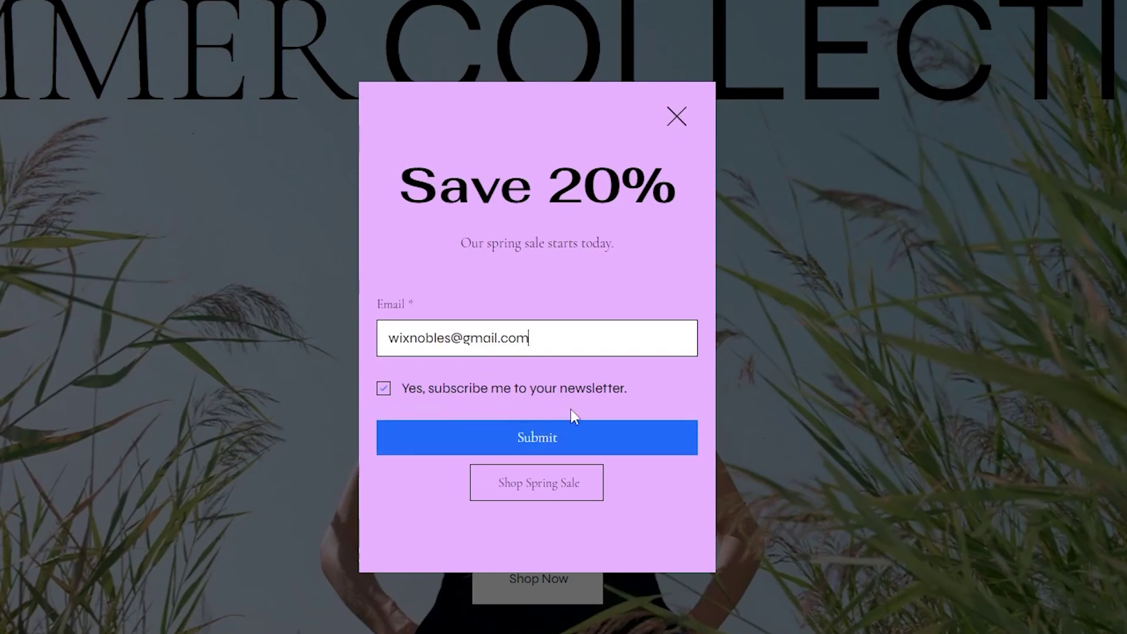
pyautogui.click(554, 439)
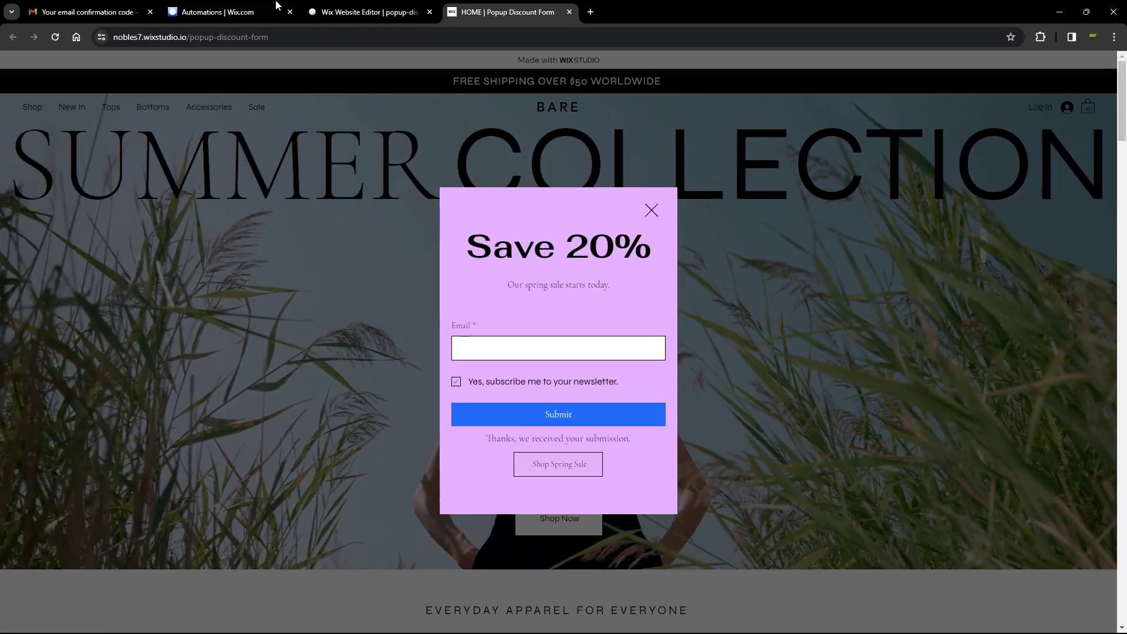
# Switch to Gmail and read the inbox notification about the new Coupon Form submission
pyautogui.click(88, 11)
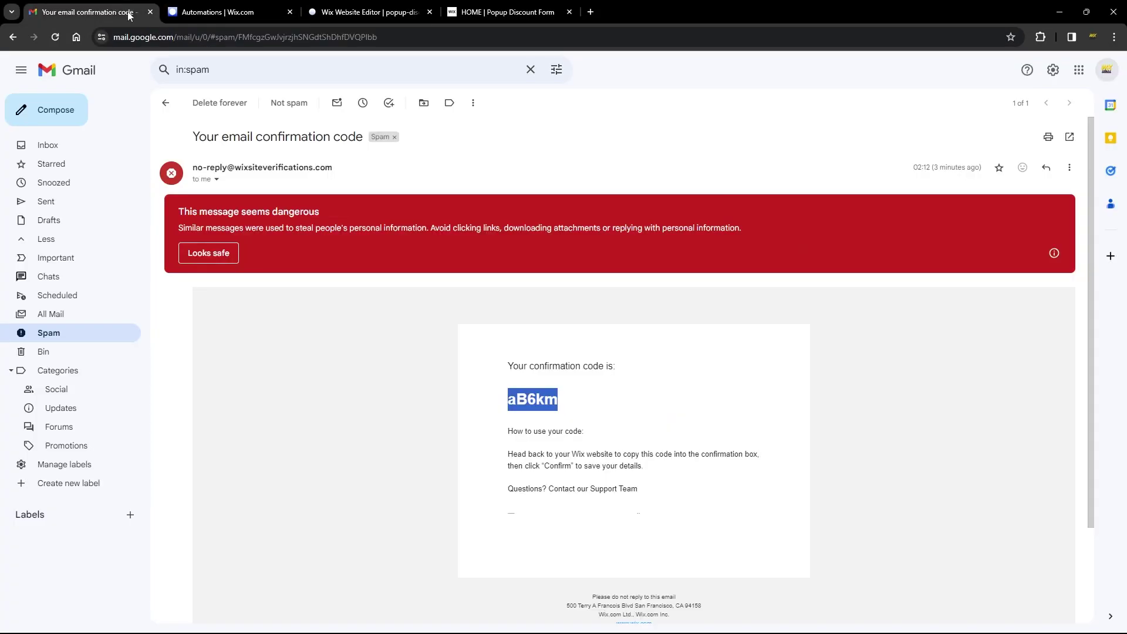
pyautogui.click(86, 148)
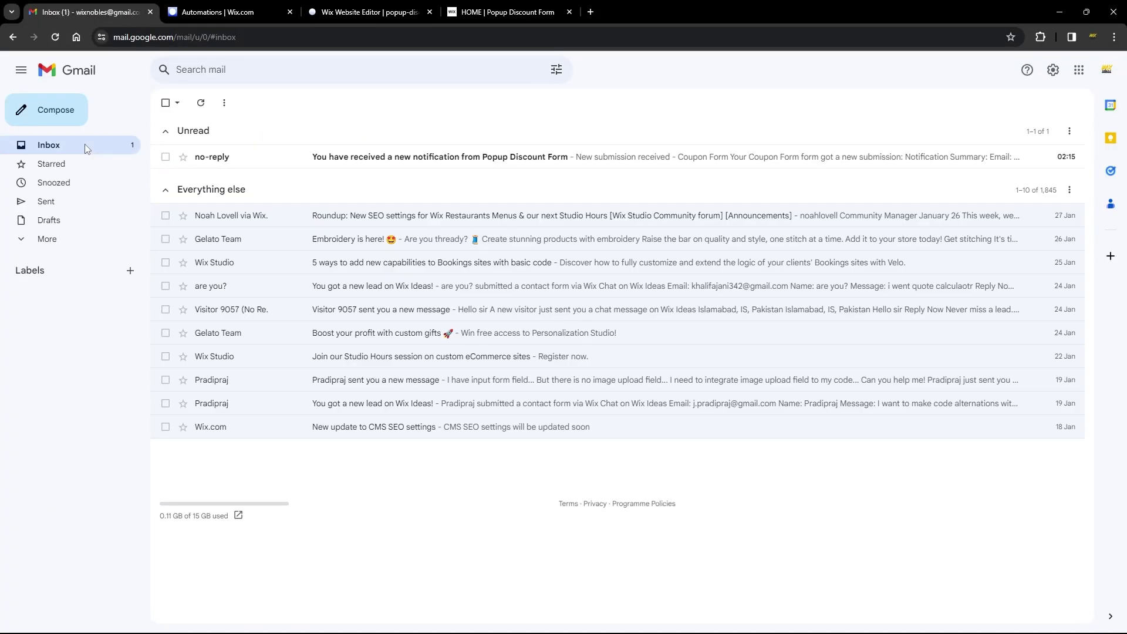
pyautogui.click(388, 162)
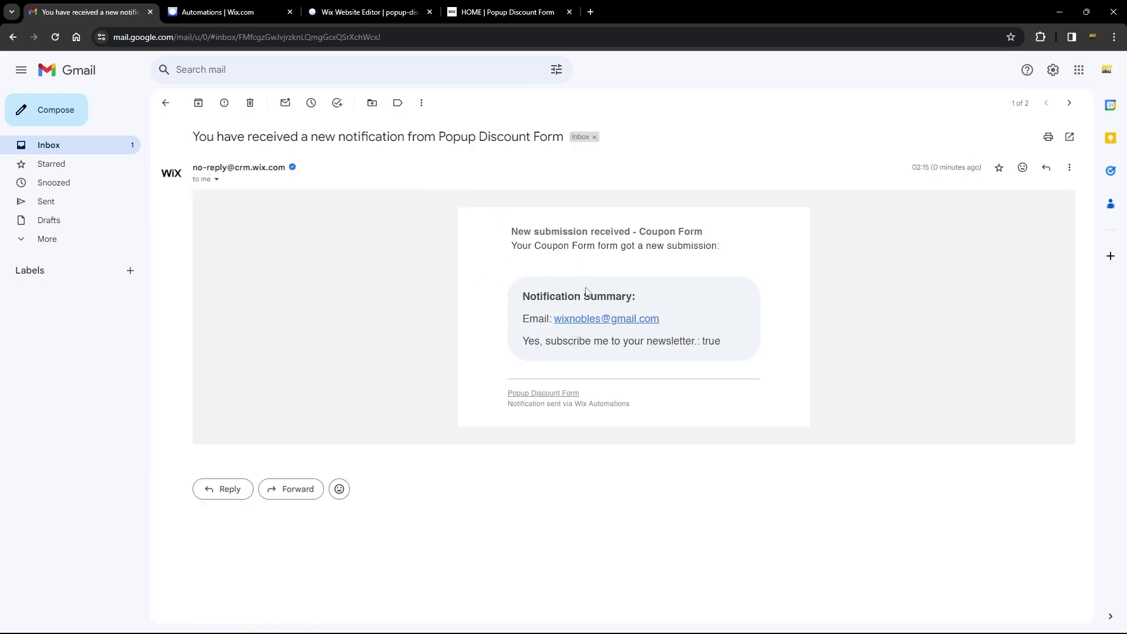
pyautogui.hotkey('alt', 'Left')
# Open the "We Want To Show That We Appreciate You" email and check its coupon code and offer description
pyautogui.click(358, 185)
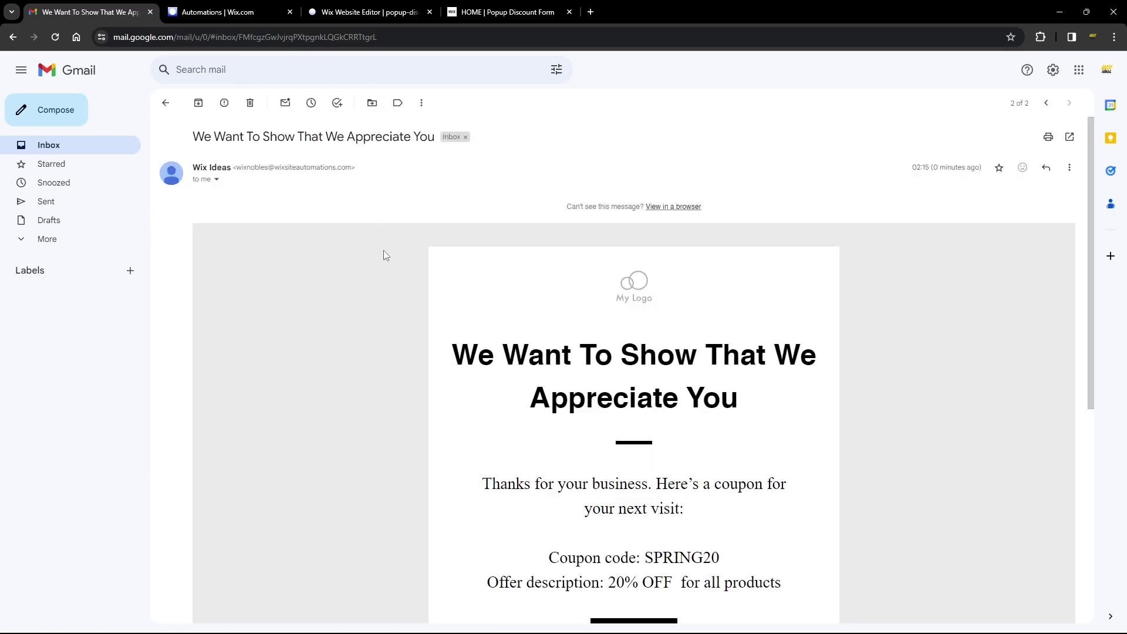
pyautogui.scroll(-4, 427, 286)
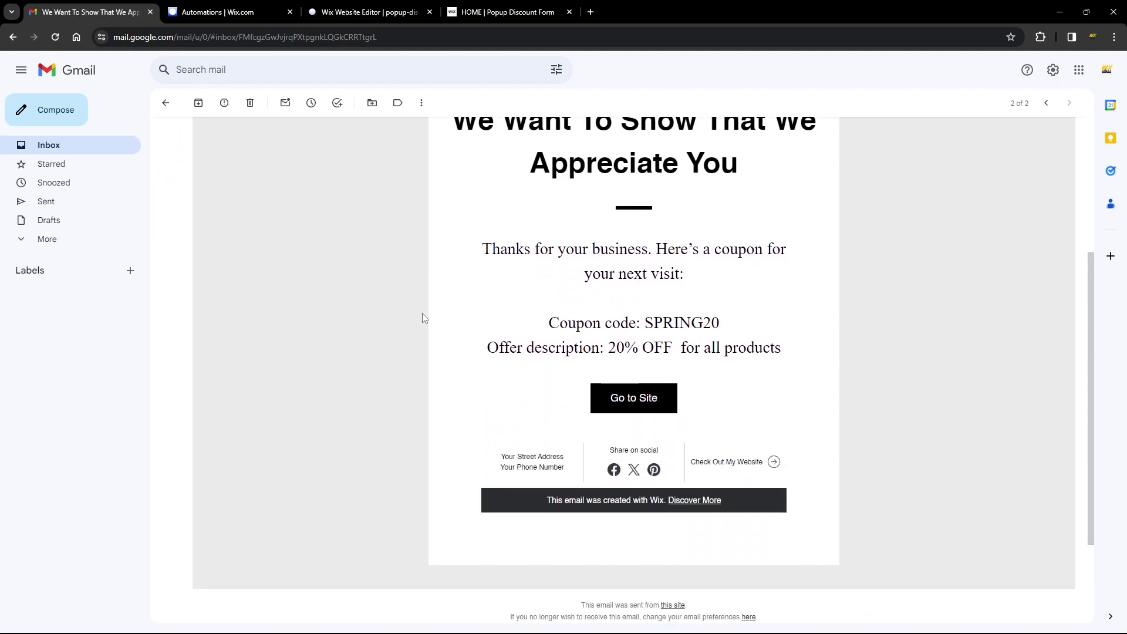
pyautogui.moveTo(645, 324); pyautogui.dragTo(723, 328)
pyautogui.moveTo(611, 349); pyautogui.dragTo(817, 354)
pyautogui.click(777, 386)
pyautogui.doubleClick(657, 325)
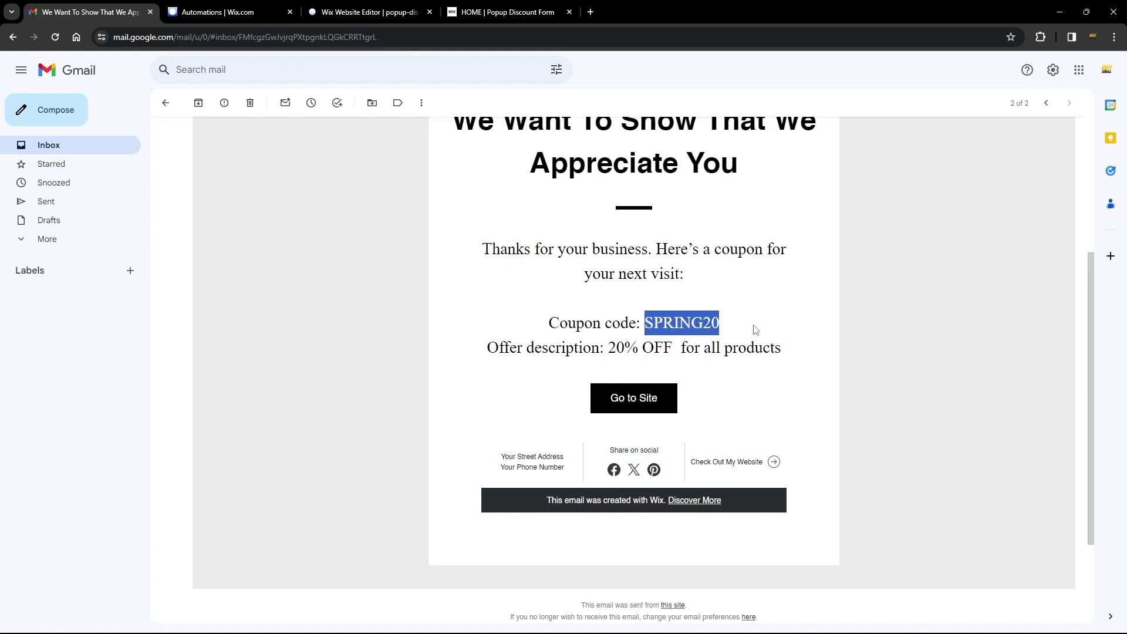